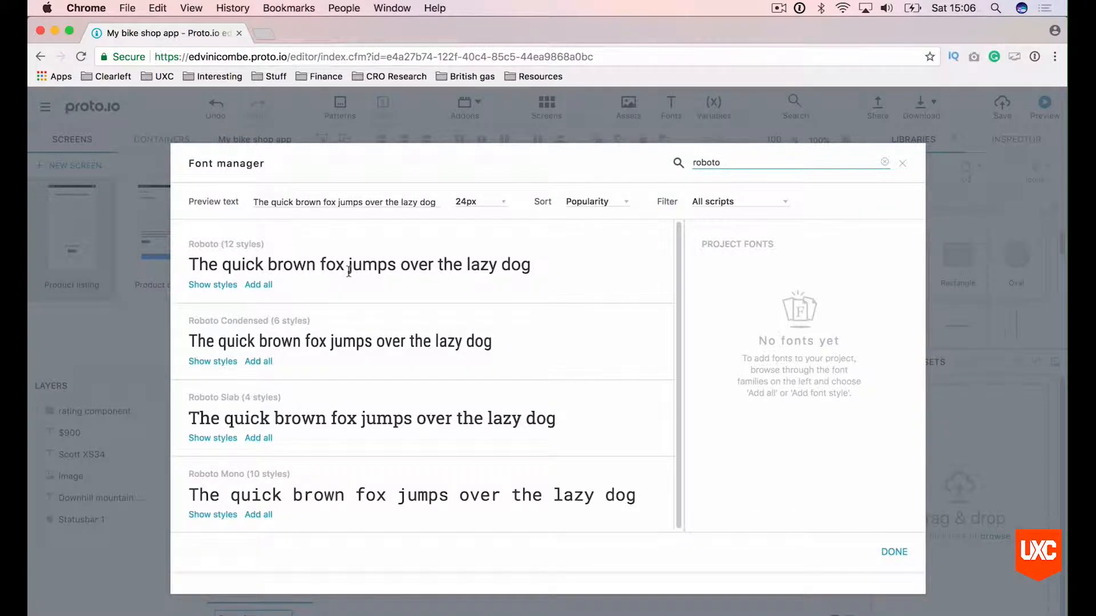
Add all Roboto styles to the project fonts and set the "Downhill mountain bikes" heading to Roboto 500
left_click(258, 285)
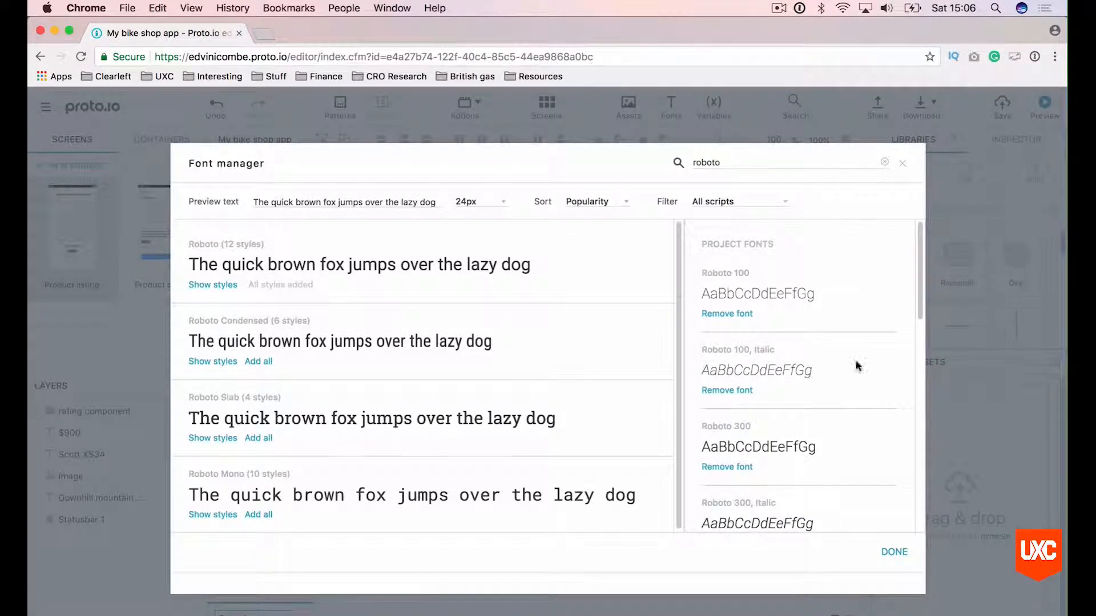
left_click(893, 551)
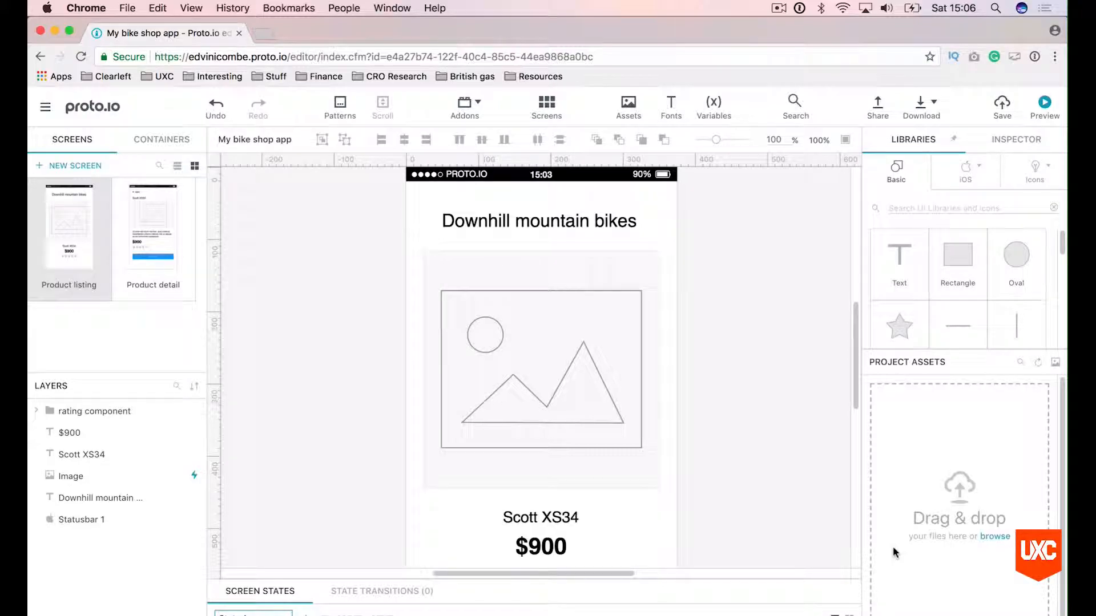
left_click(546, 220)
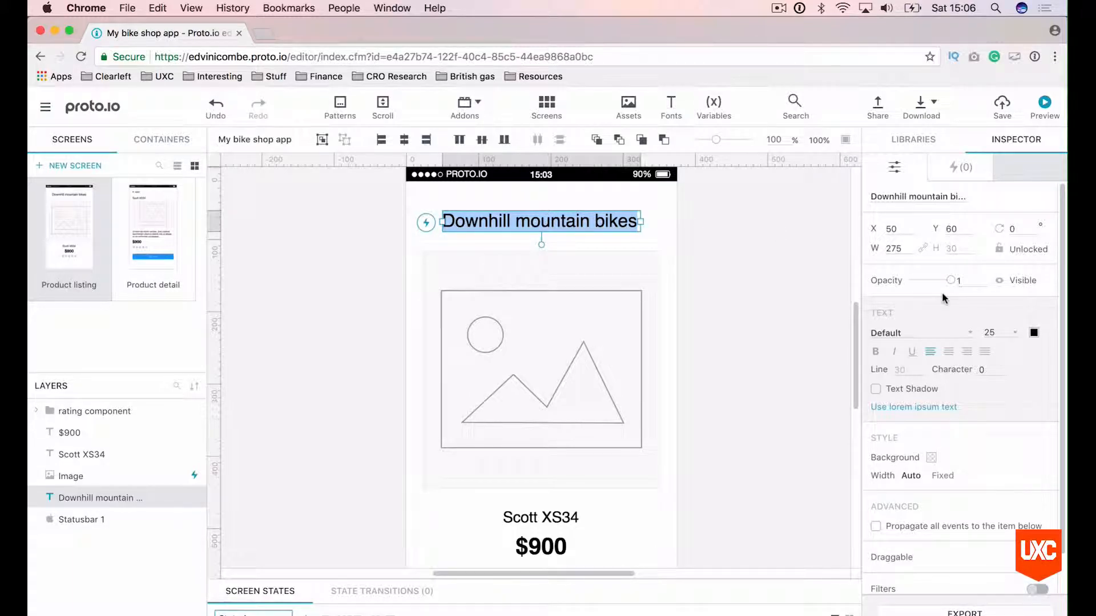
left_click(905, 333)
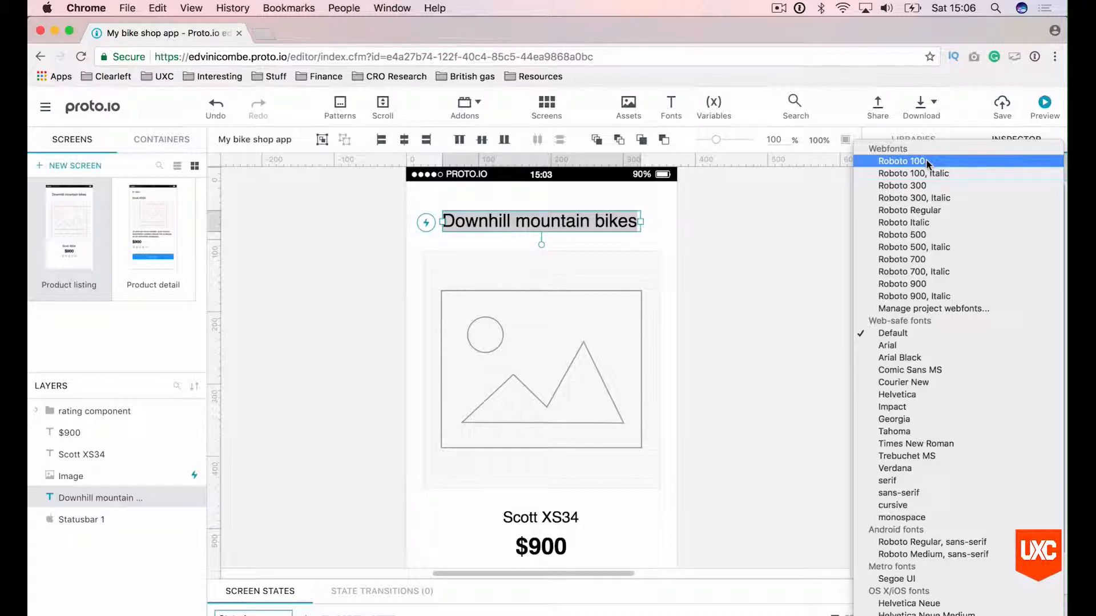
left_click(914, 235)
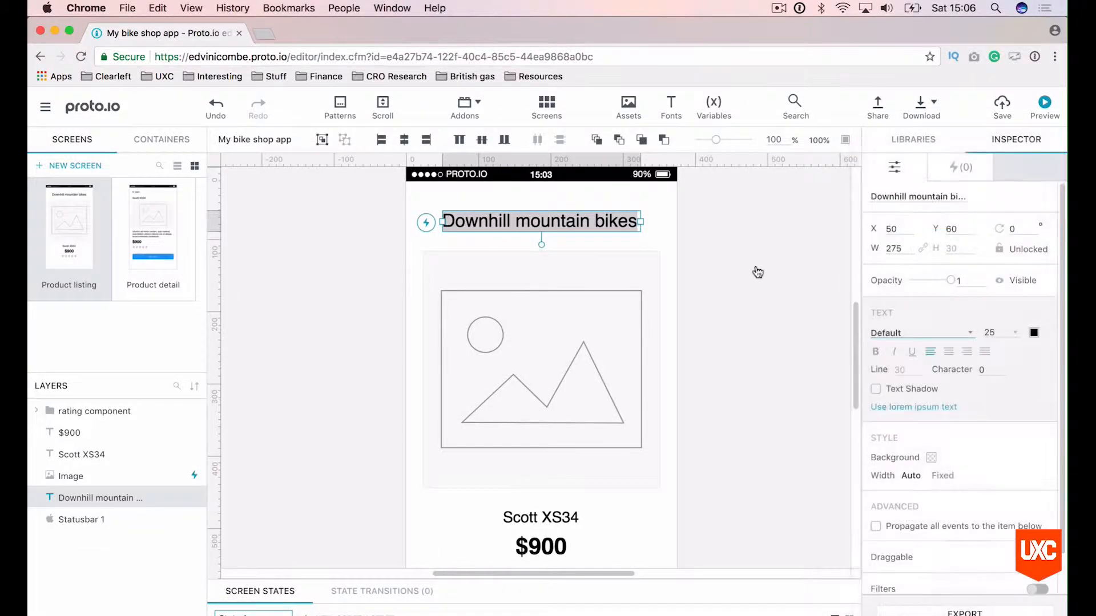
left_click(694, 249)
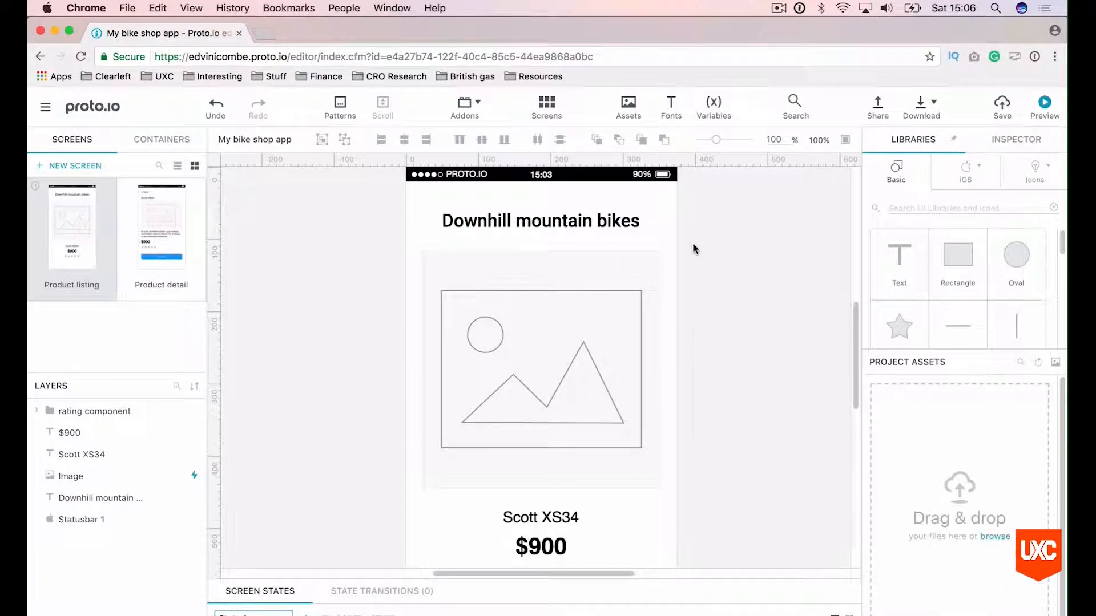
Set the font of both the "Scott XS34" name and the $900 price on the Product listing screen to Roboto 500
scroll(692, 246, "down", 4)
left_click(547, 391)
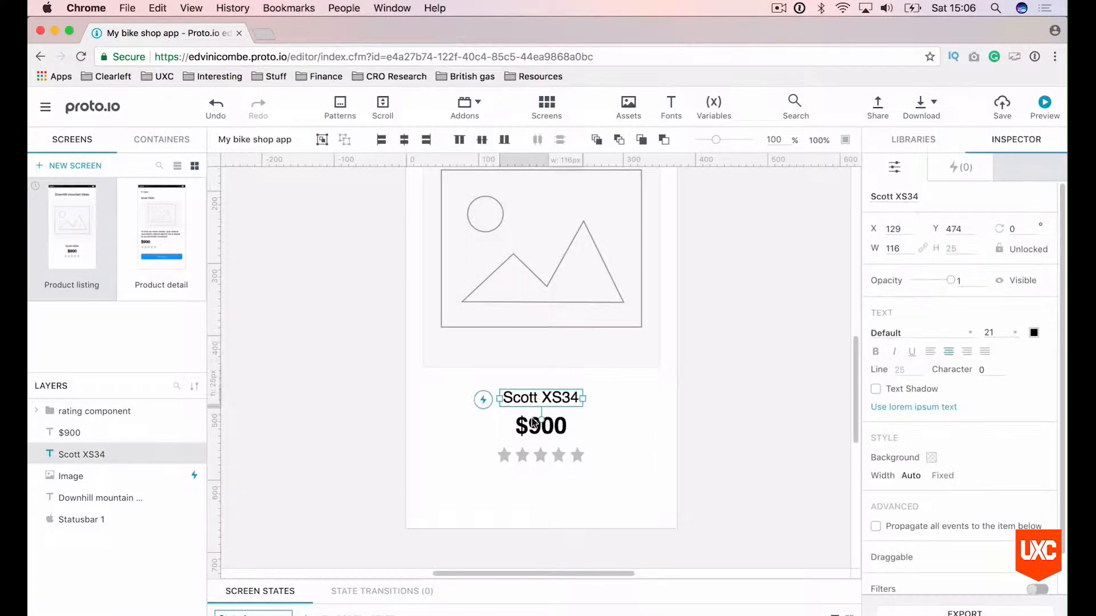
left_click(532, 427, "shift")
left_click(902, 330)
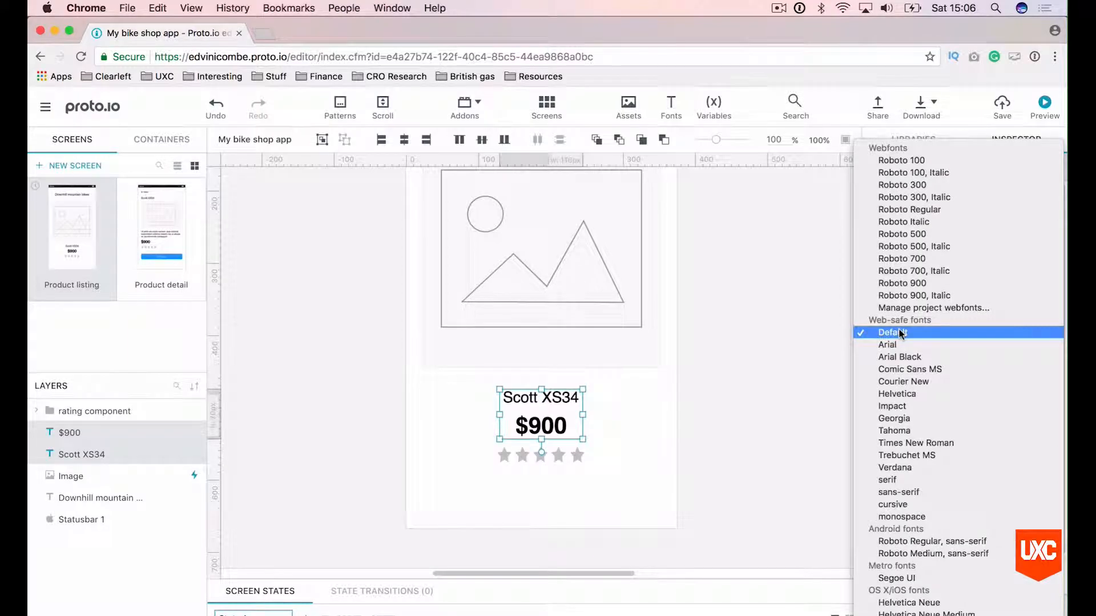
left_click(942, 234)
left_click(725, 362)
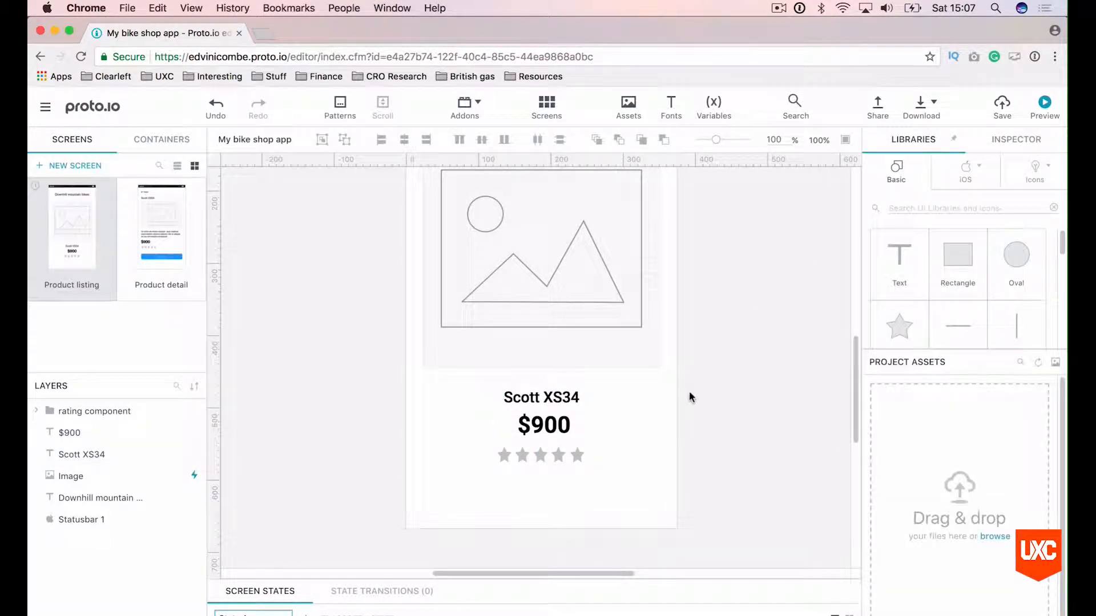
Change the $900 price on the Product listing screen to the heavier Roboto 900 font
double_click(544, 427)
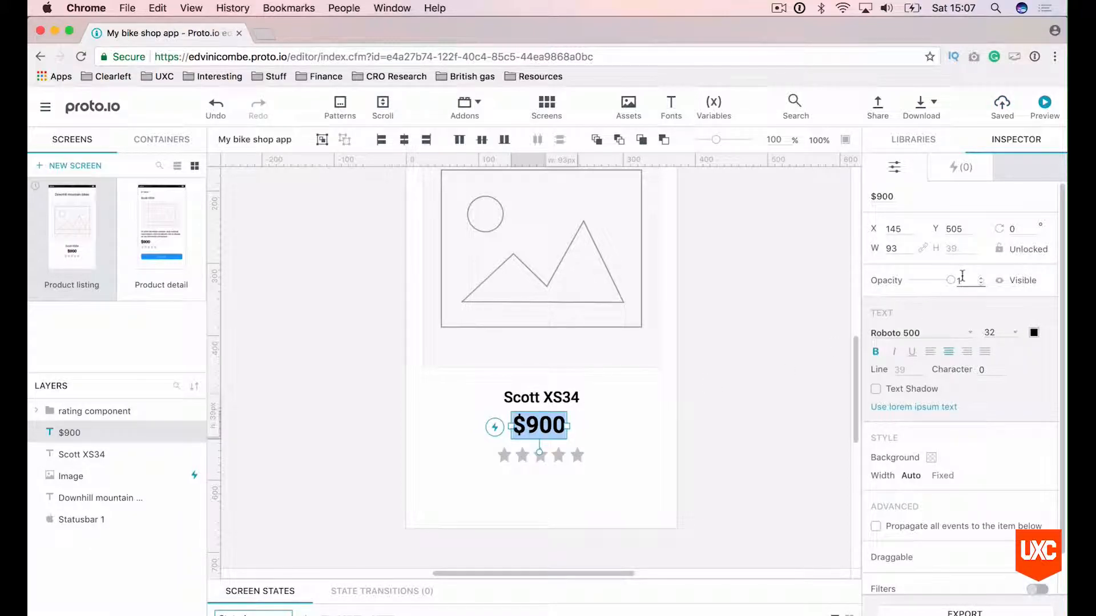
left_click(912, 334)
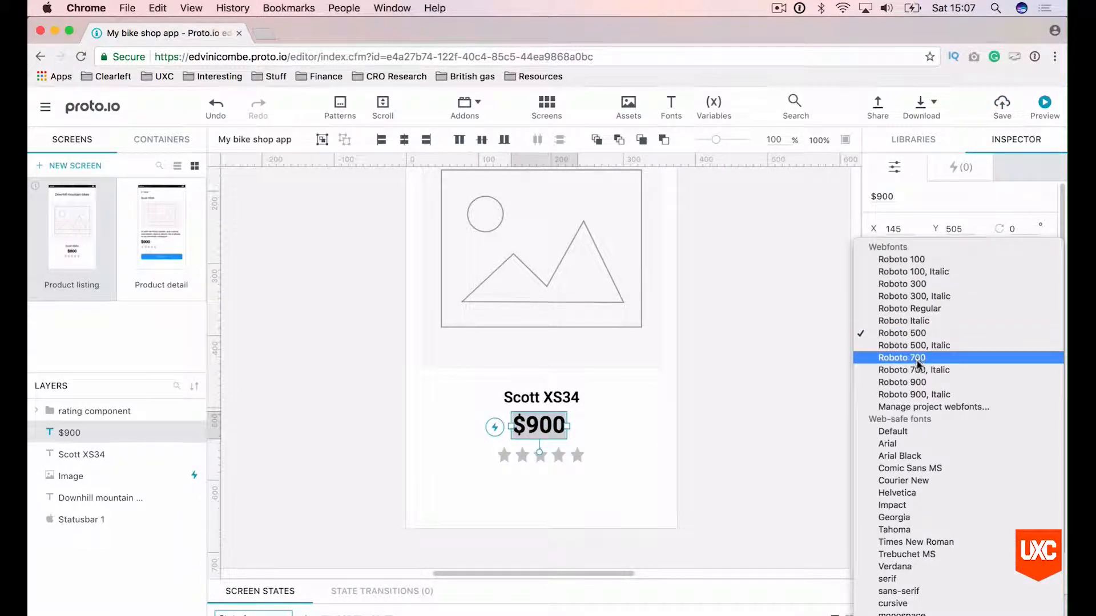
left_click(898, 382)
left_click(699, 389)
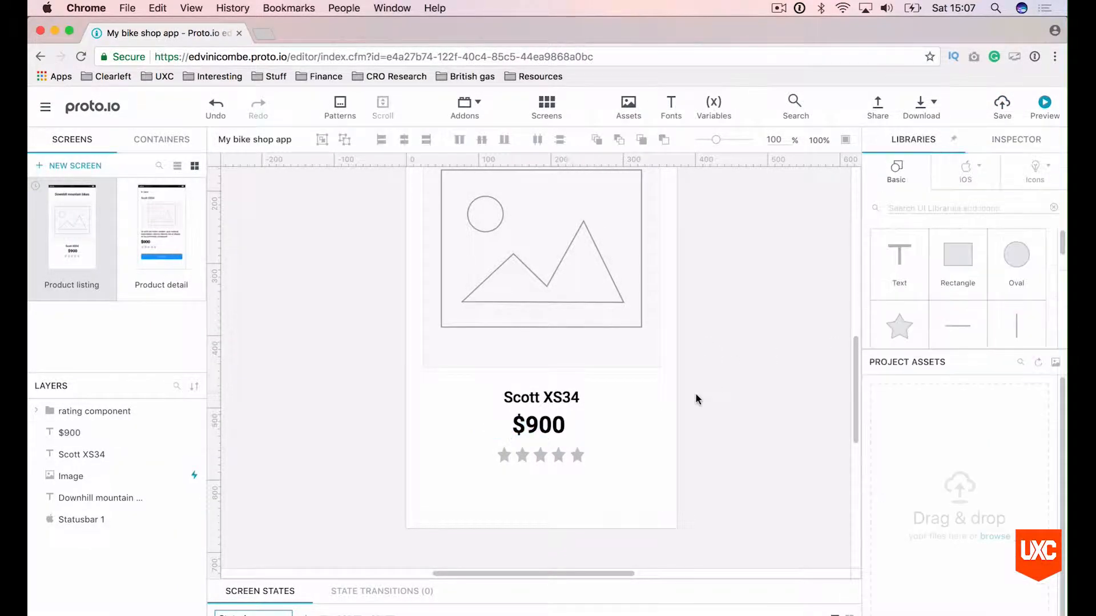
Open the Product detail screen for editing
scroll(665, 409, "up", 4)
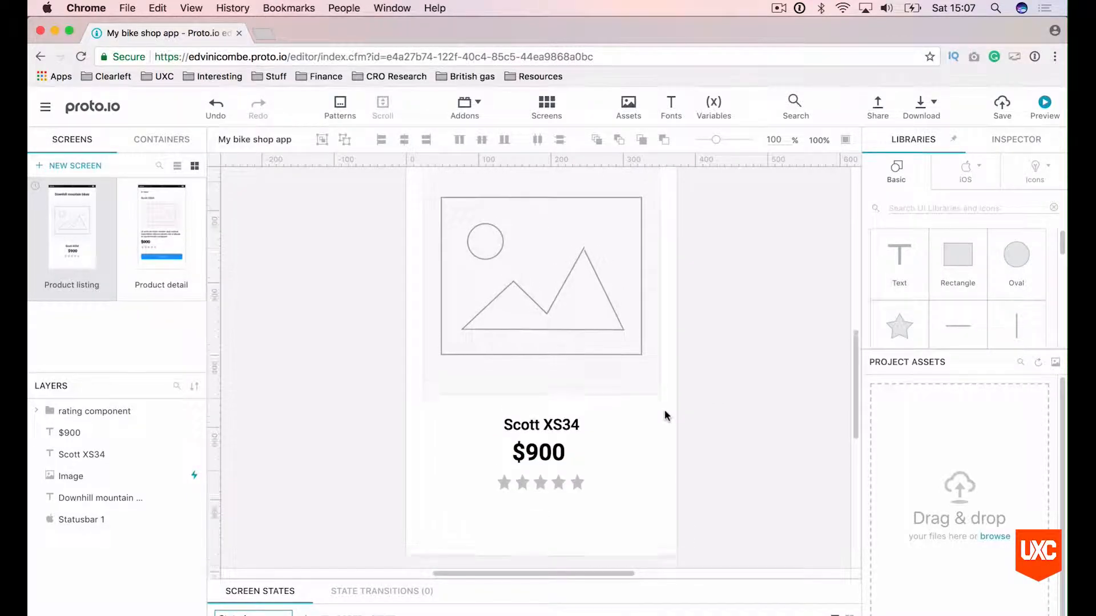
left_click(166, 221)
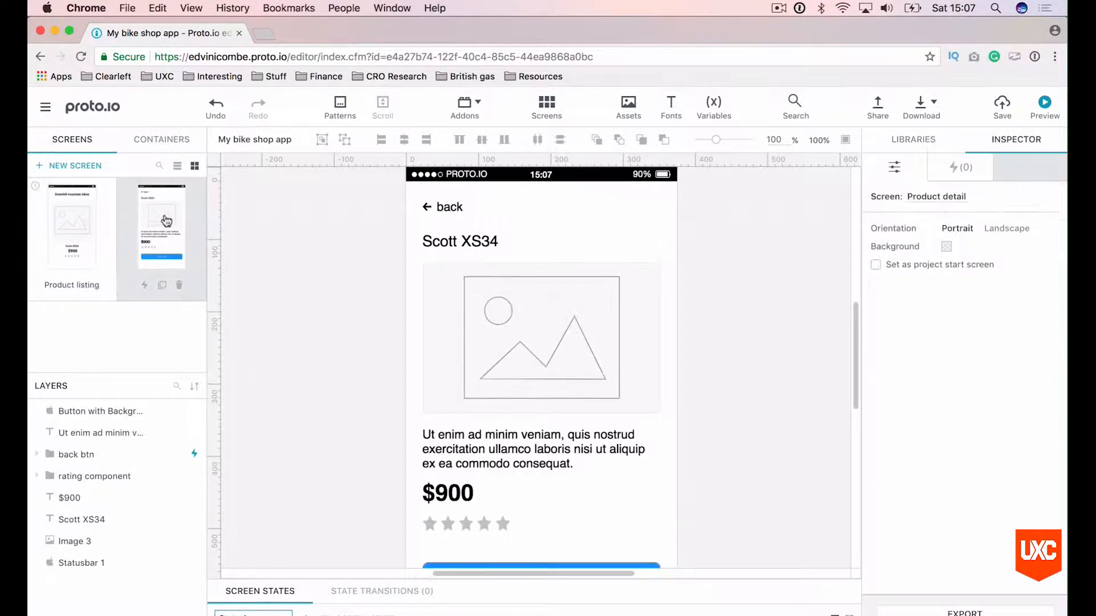
double_click(448, 207)
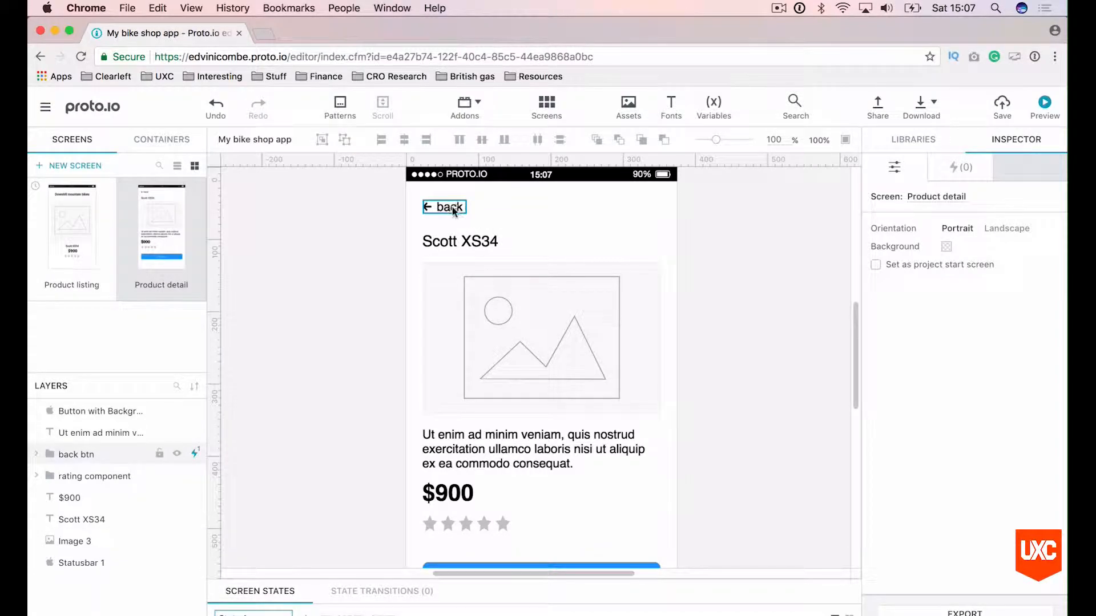
key("super+a")
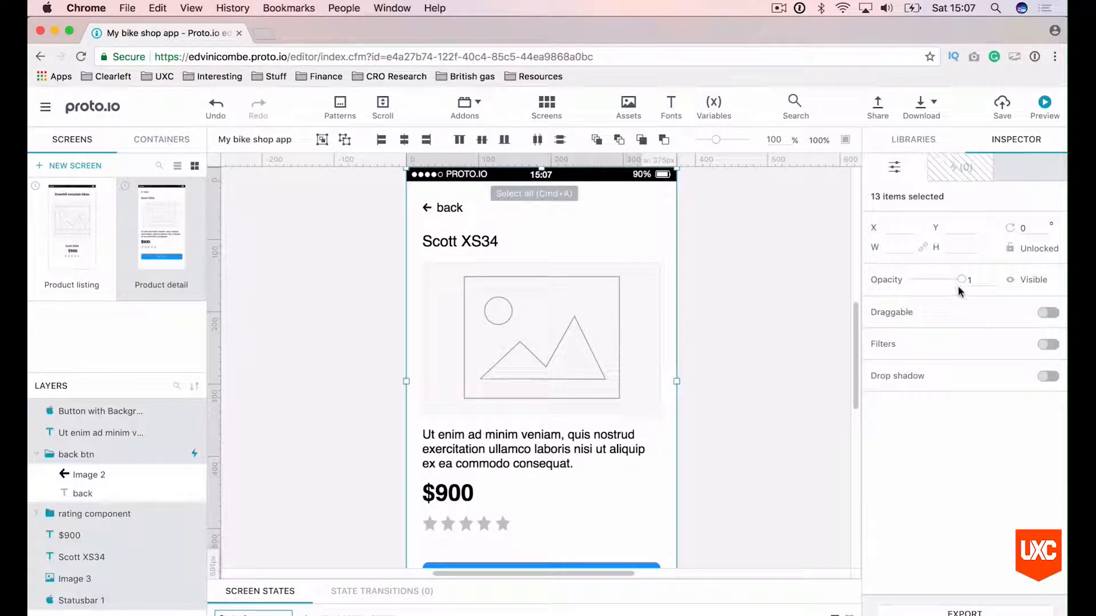
left_click(787, 273)
Set the font of the "back" text inside the back button group to Roboto 500
left_click(451, 208)
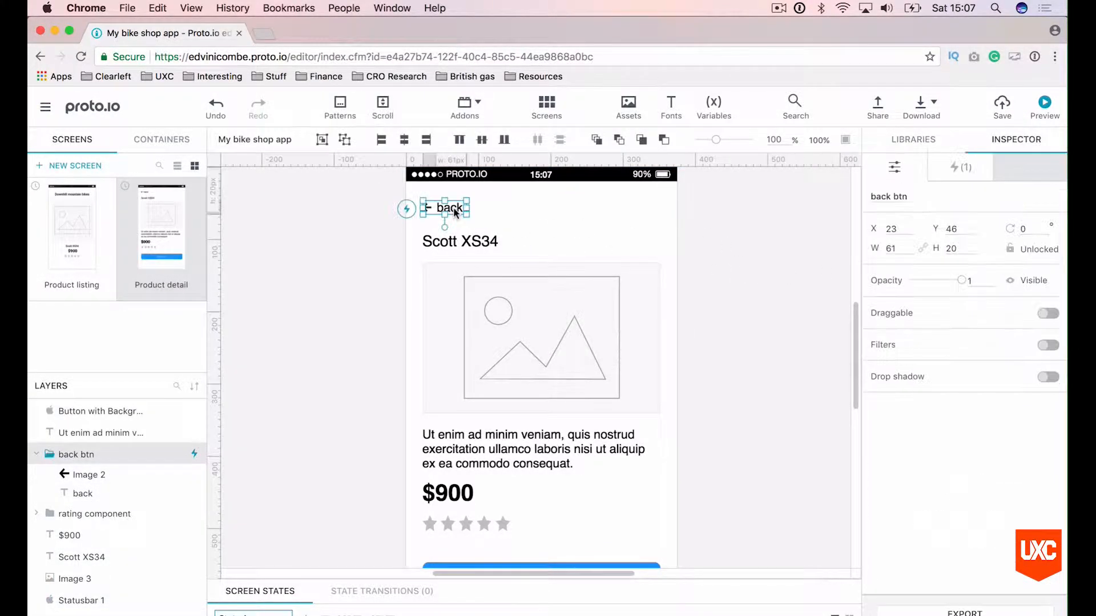
left_click(454, 208)
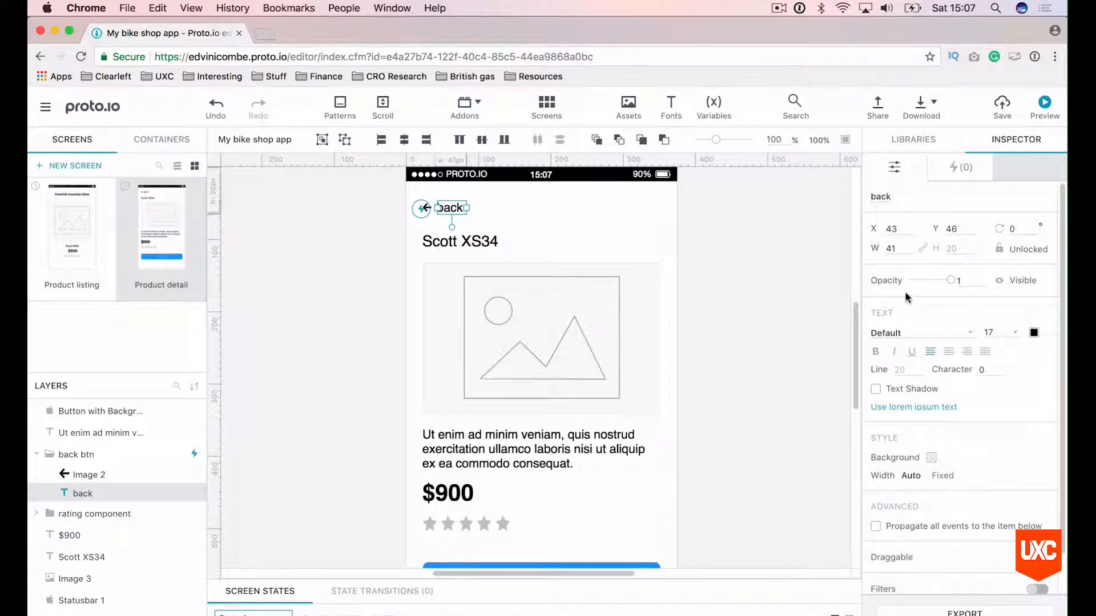
left_click(898, 333)
left_click(925, 235)
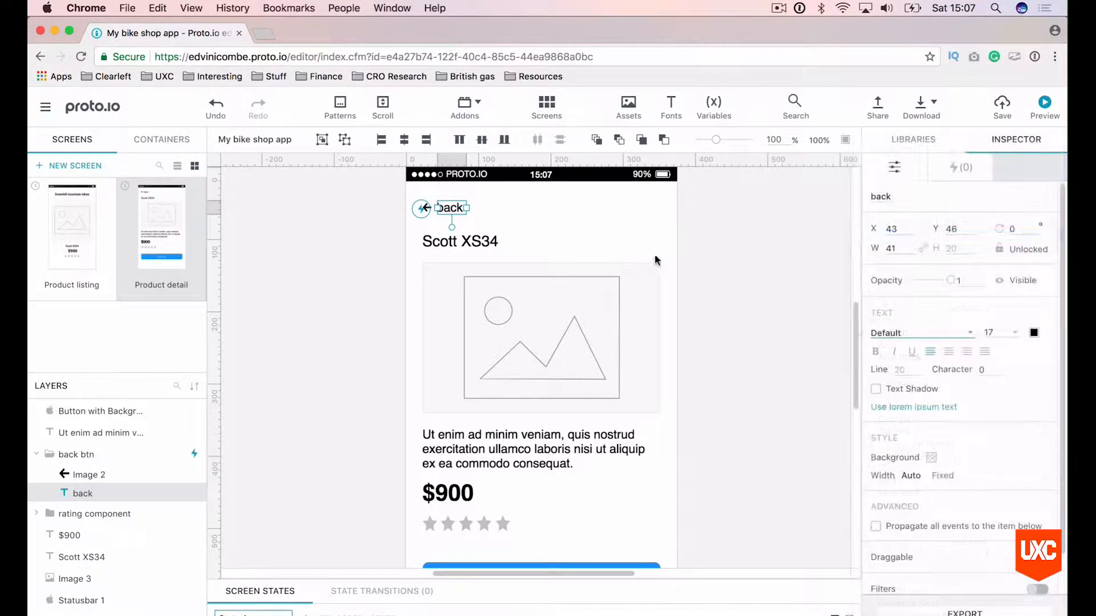
left_click(730, 267)
Set the "Scott XS34" title on the Product detail screen to Roboto 700
left_click(459, 243)
double_click(460, 242)
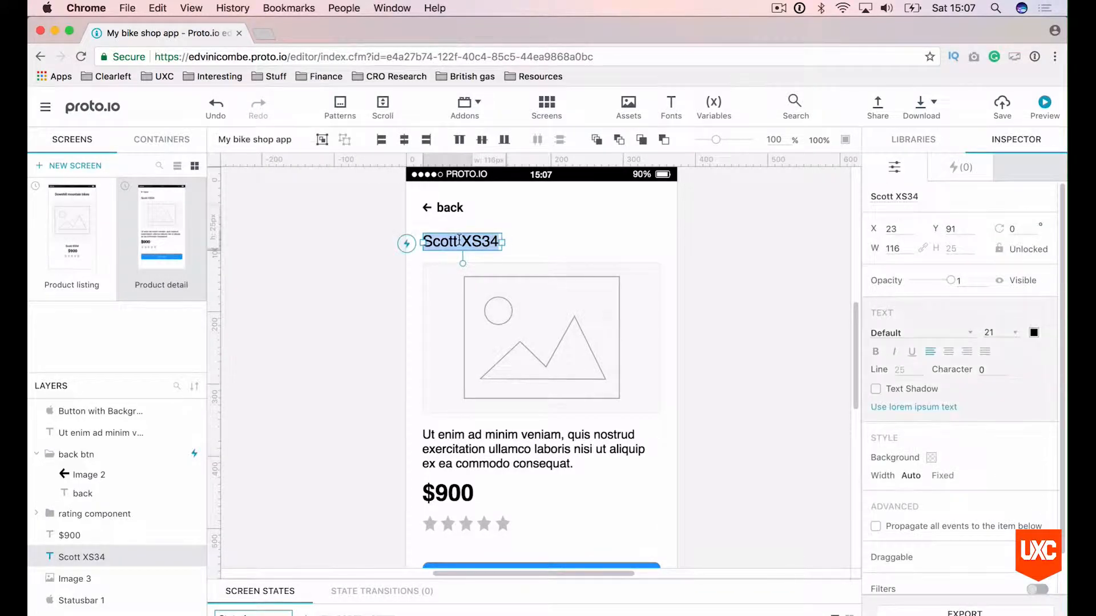
left_click(921, 330)
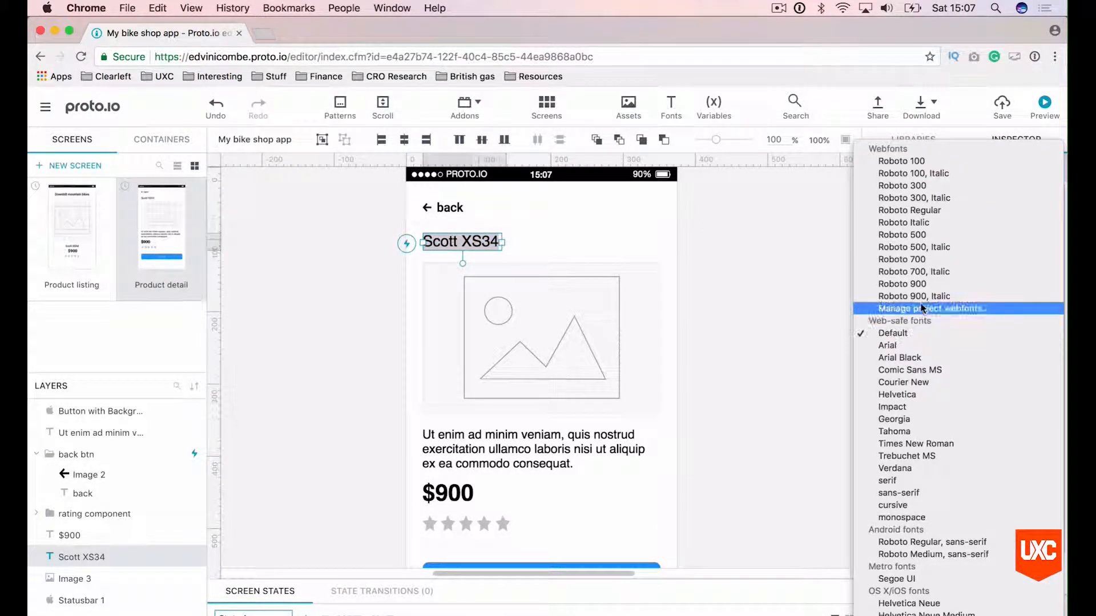
left_click(934, 260)
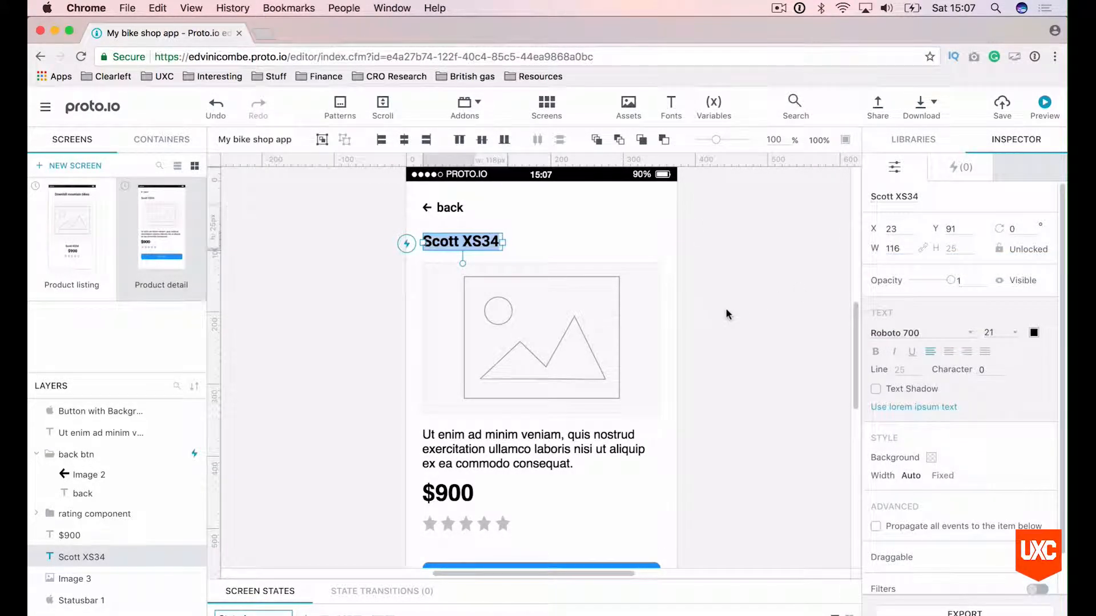
left_click(727, 311)
Try Roboto 500 on the description paragraph below the image, and settle on Roboto Regular for its font
scroll(725, 309, "down", 2)
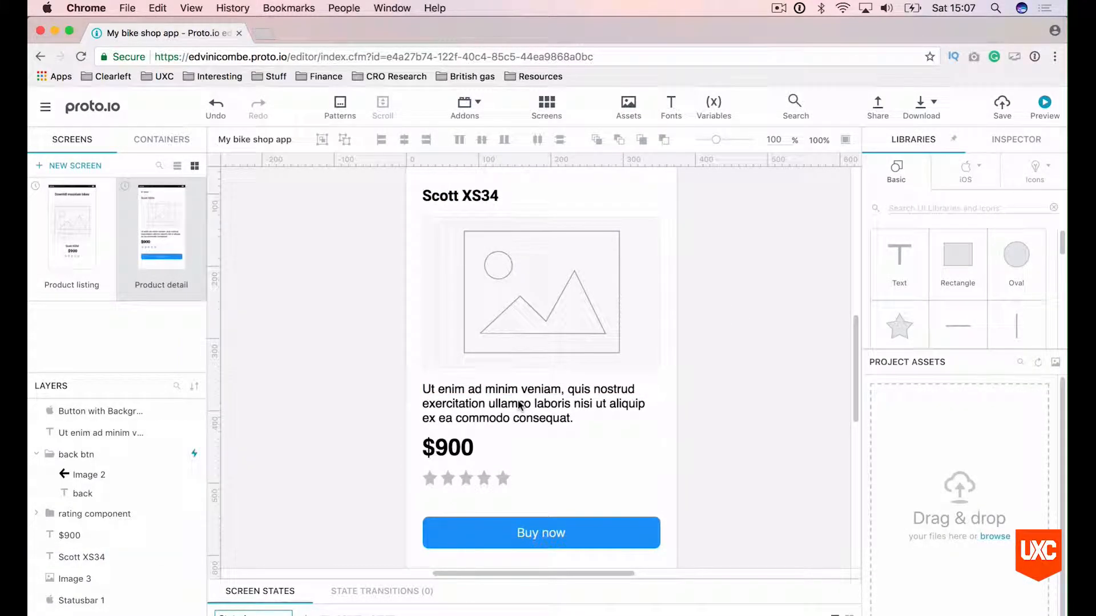
left_click(539, 389)
left_click(930, 330)
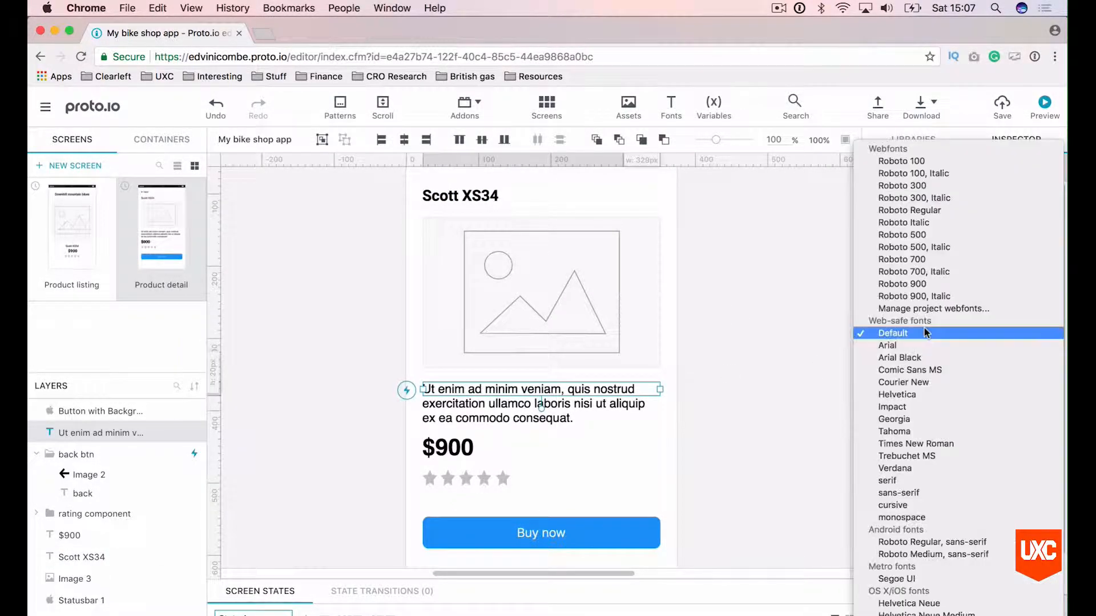
left_click(930, 235)
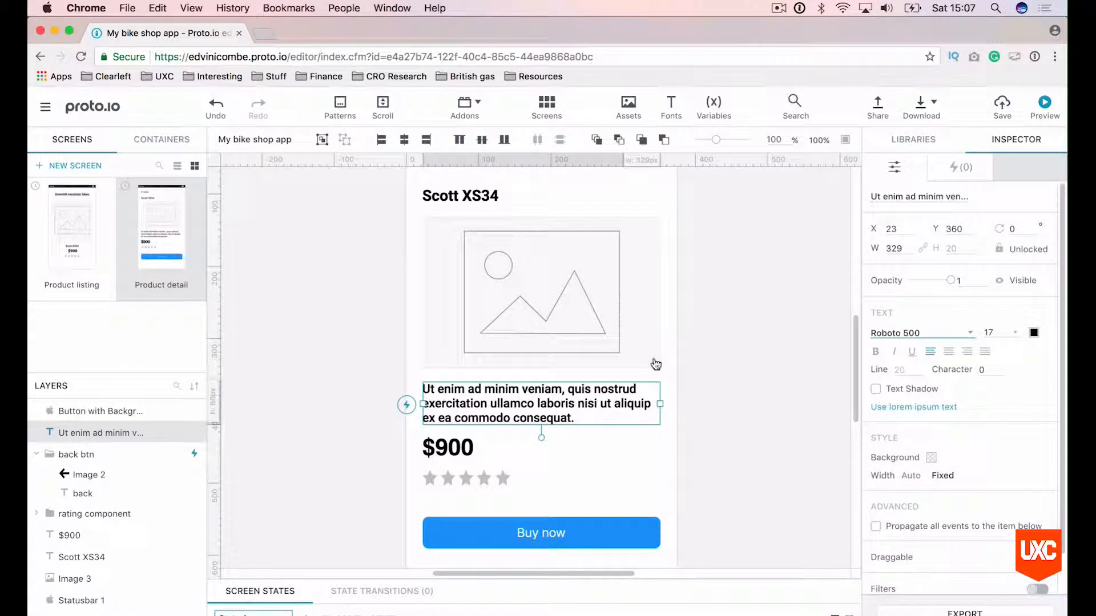
left_click(892, 332)
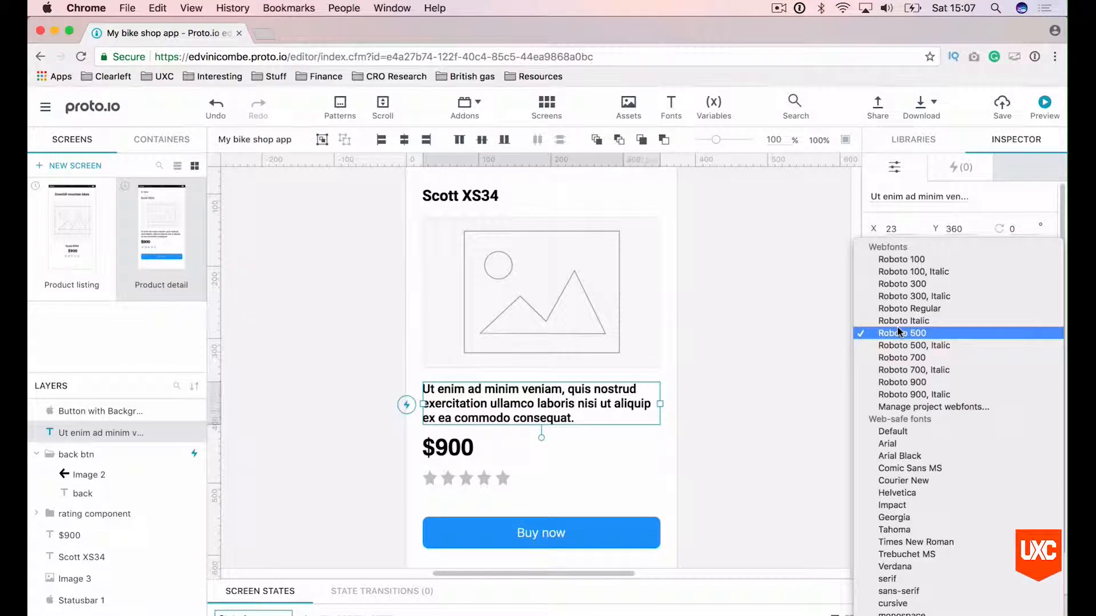
left_click(908, 308)
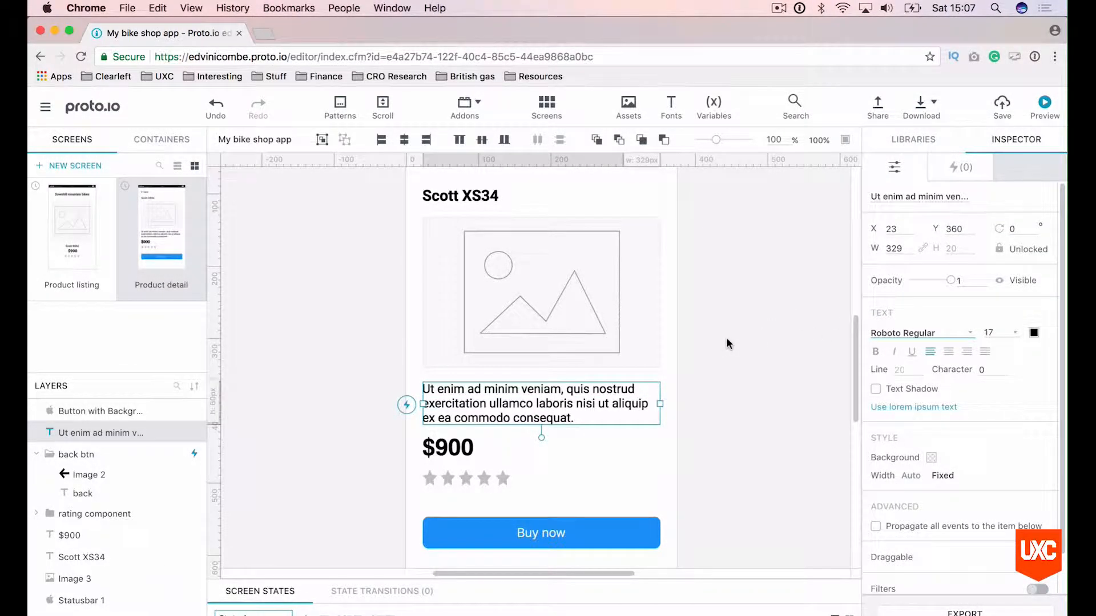
Change the font of the $900 price on the Product detail screen to Roboto
left_click(448, 448)
double_click(448, 447)
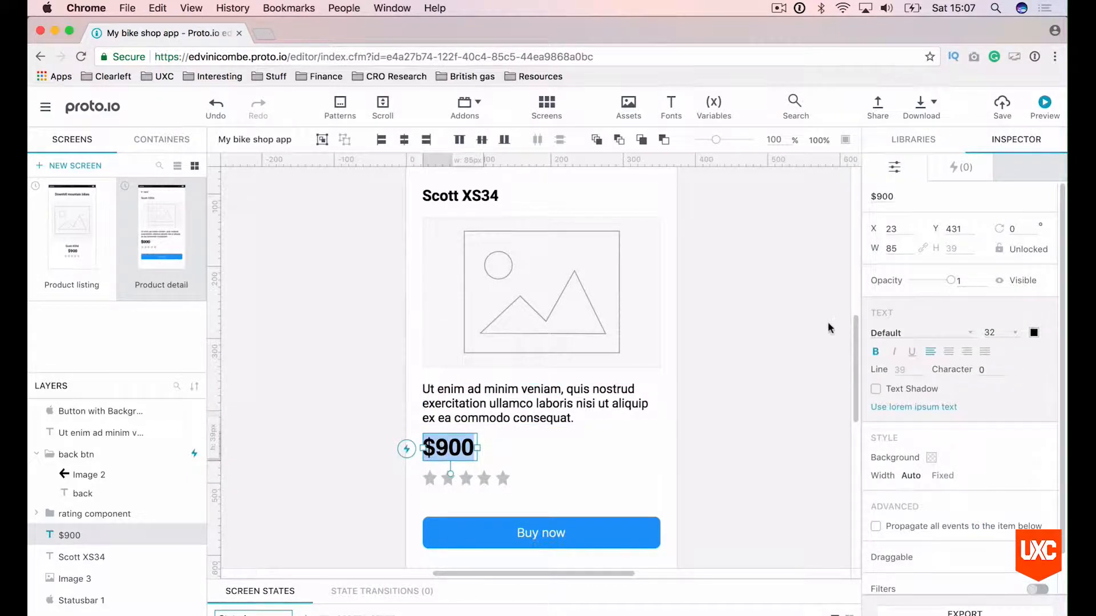
left_click(920, 331)
left_click(719, 382)
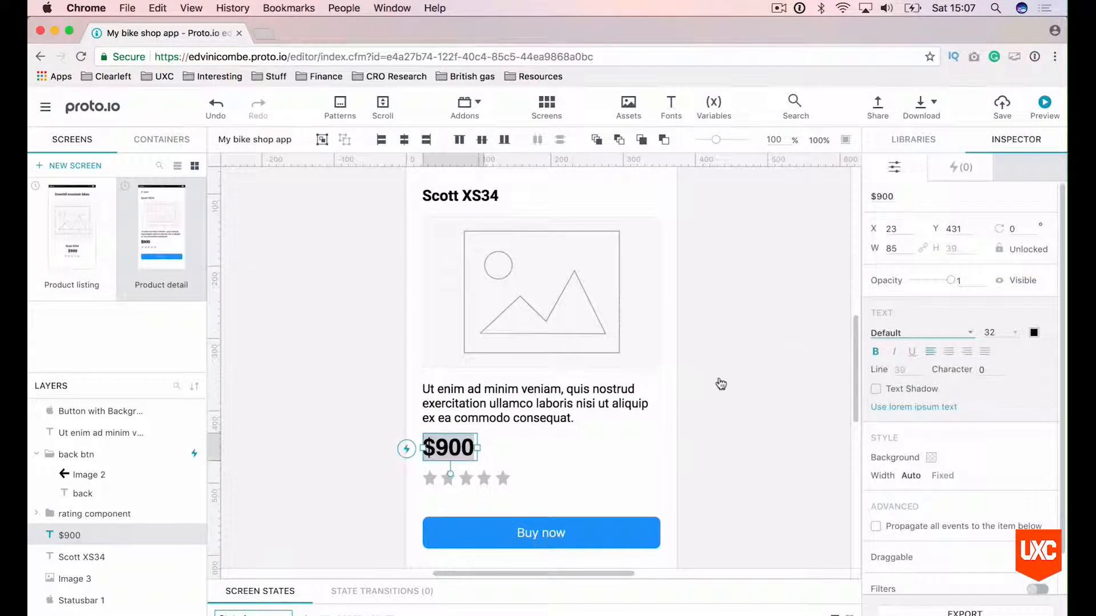
left_click(751, 397)
Change the text font of the "Buy now" button to Roboto
left_click(540, 530)
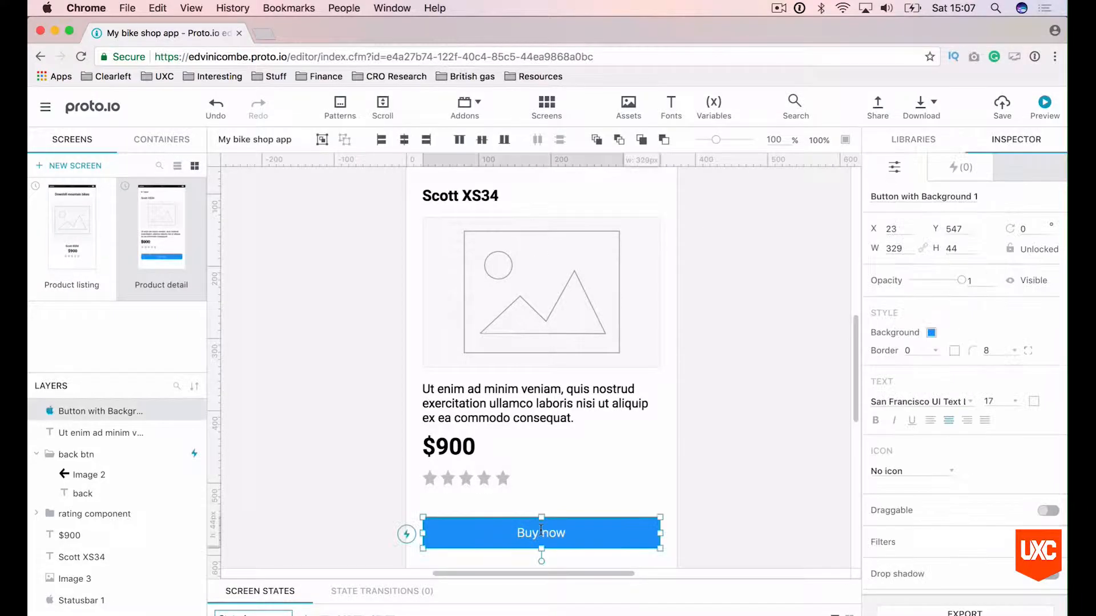
scroll(831, 384, "down", 2)
left_click(920, 401)
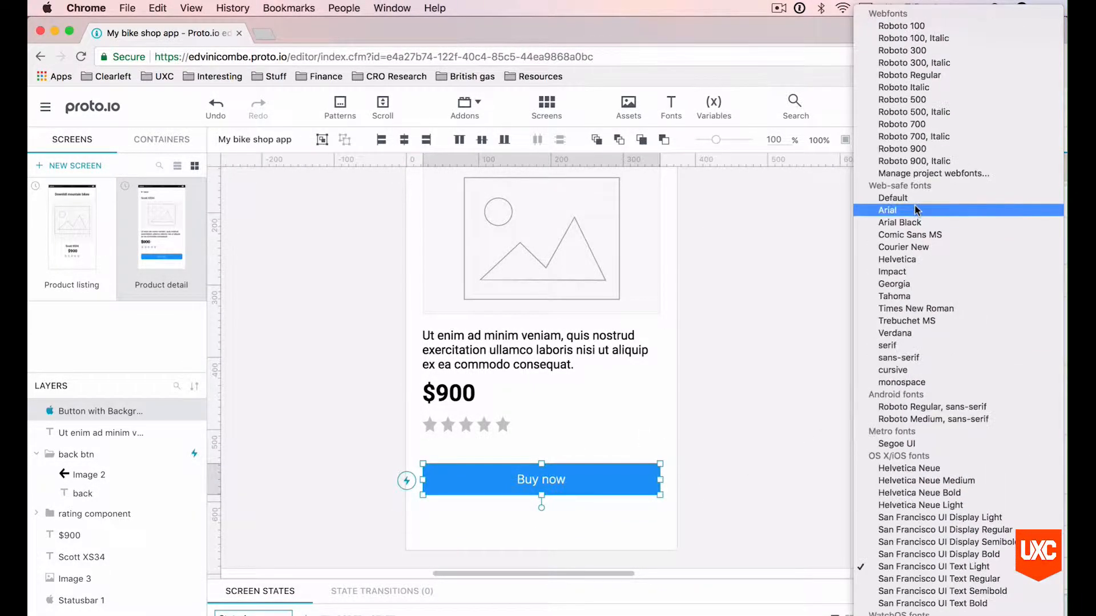
left_click(715, 301)
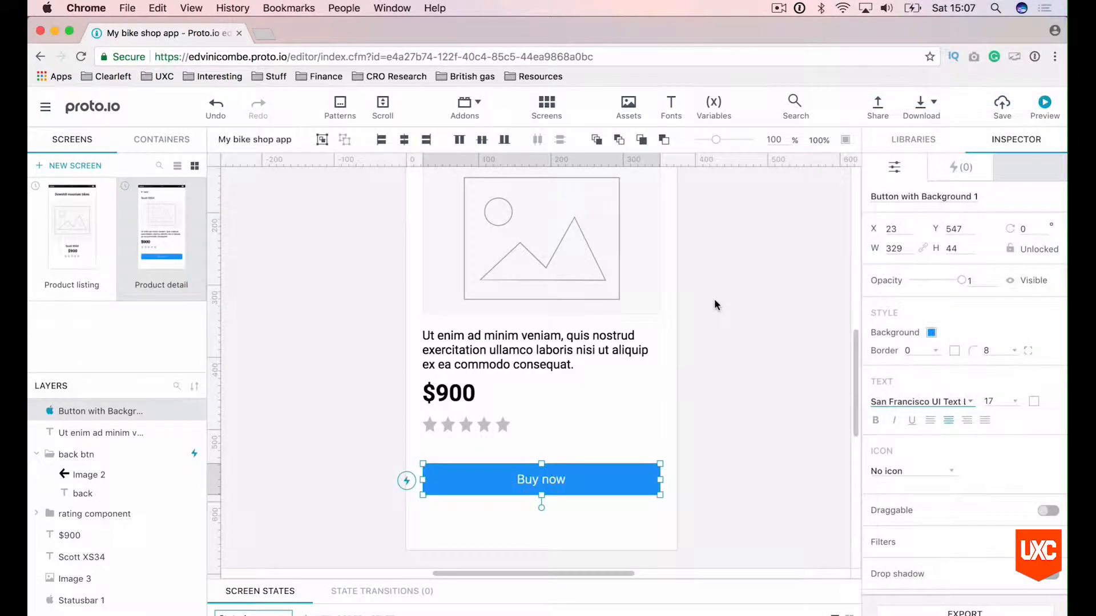
left_click(730, 335)
Switch back to the Product listing screen
scroll(683, 412, "up", 3)
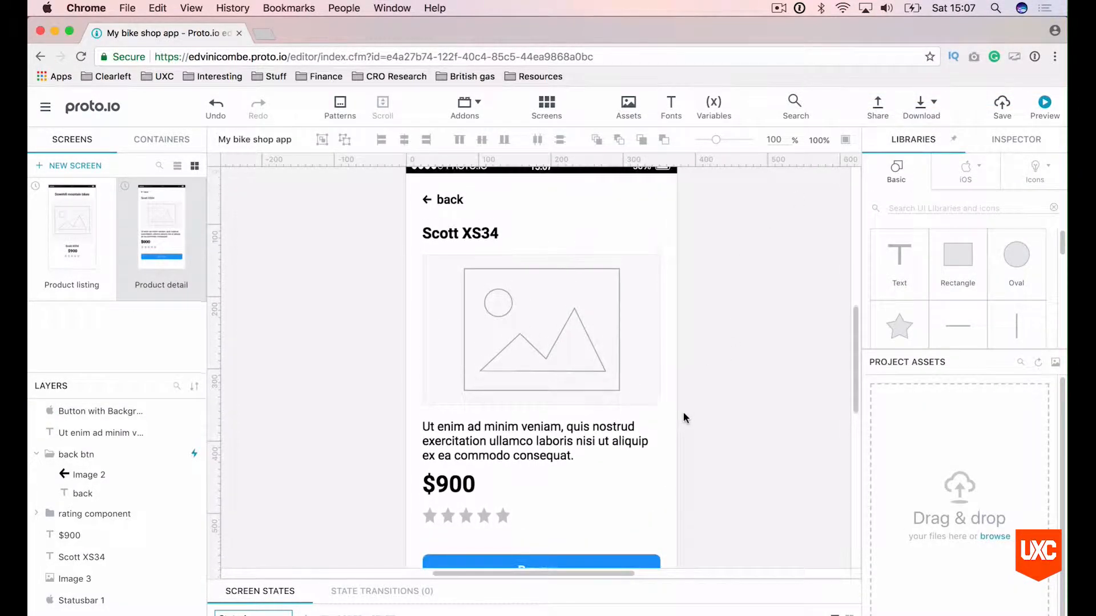
scroll(683, 413, "up", 3)
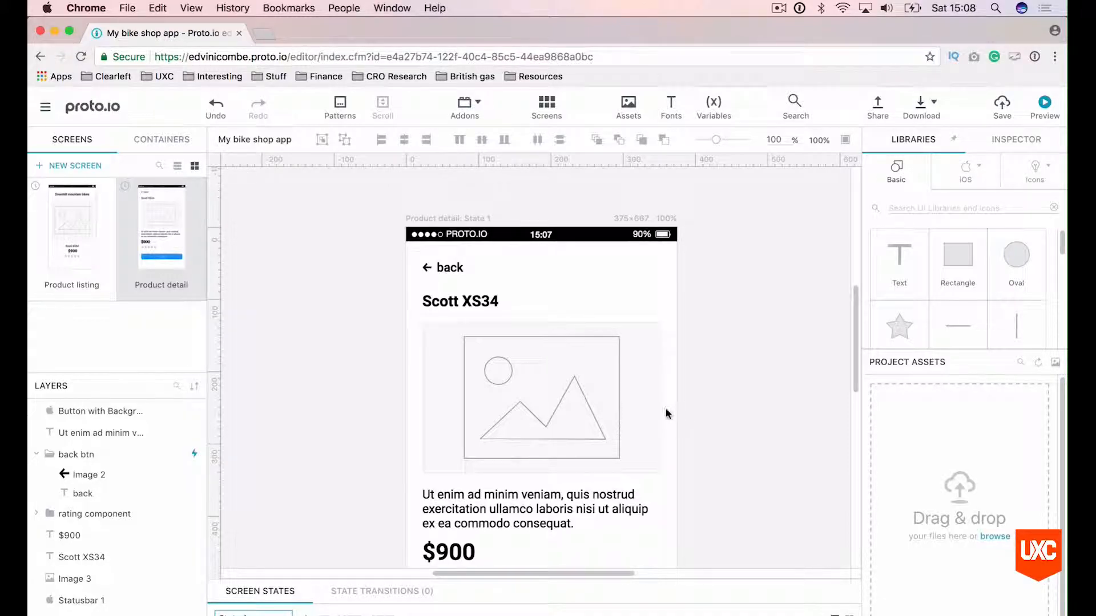
left_click(73, 224)
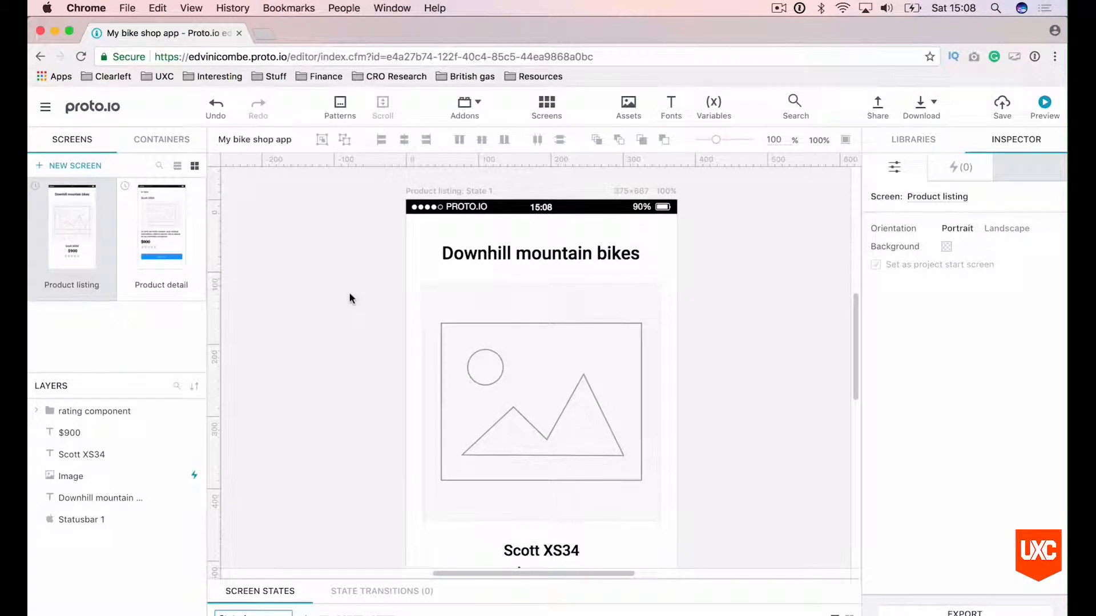
Save the project, then upload bike1.jpg from the "proto.io prototype" folder to the project assets through the Product listing placeholder's image picker
key("super+s")
scroll(365, 308, "down", 1)
left_click(490, 347)
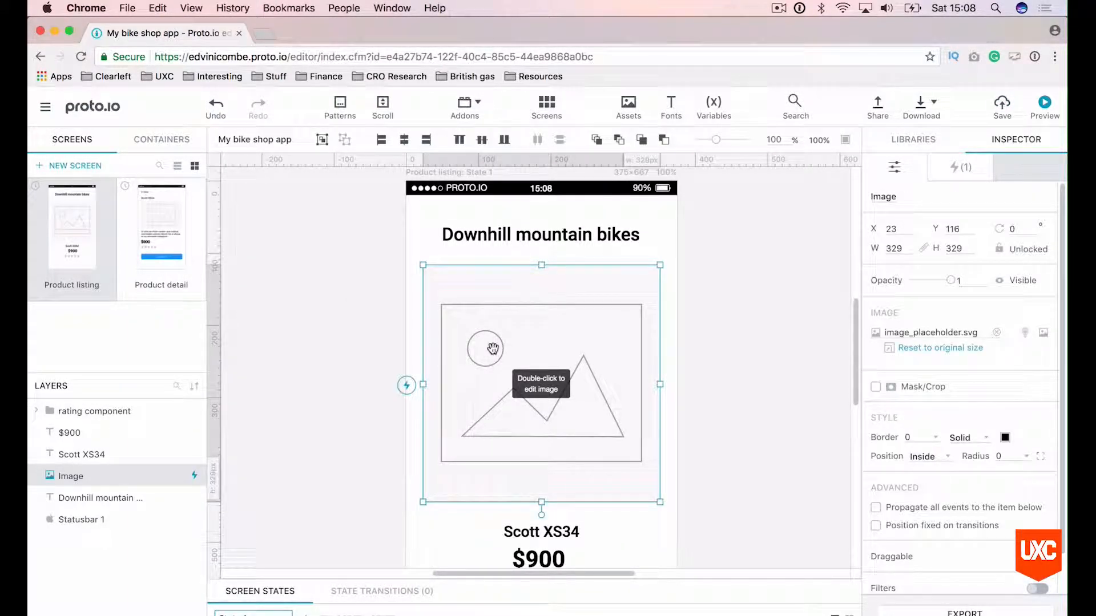
double_click(486, 389)
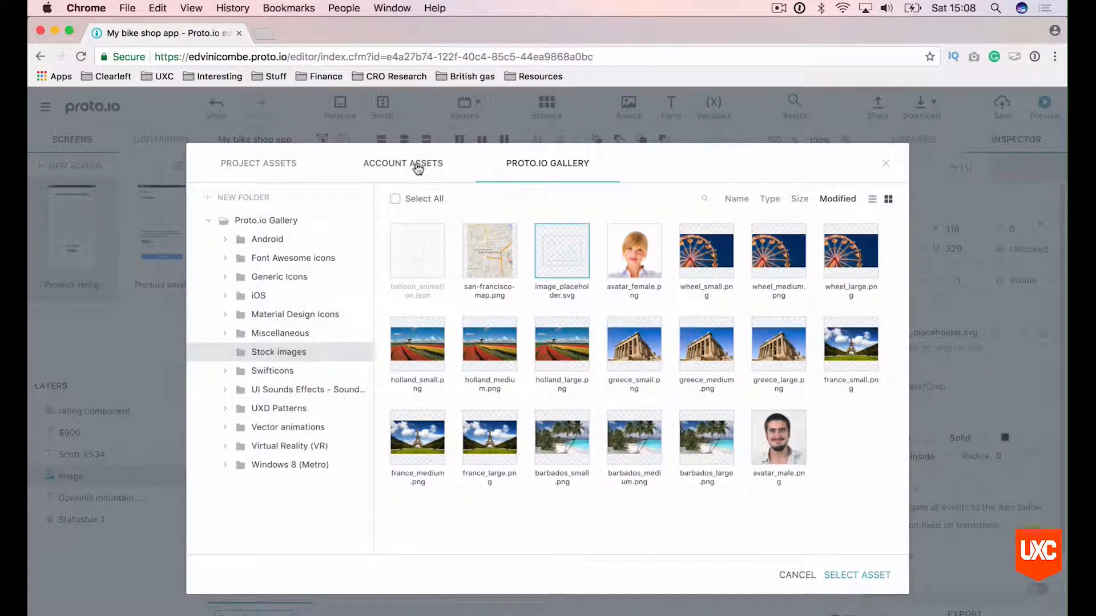
left_click(272, 165)
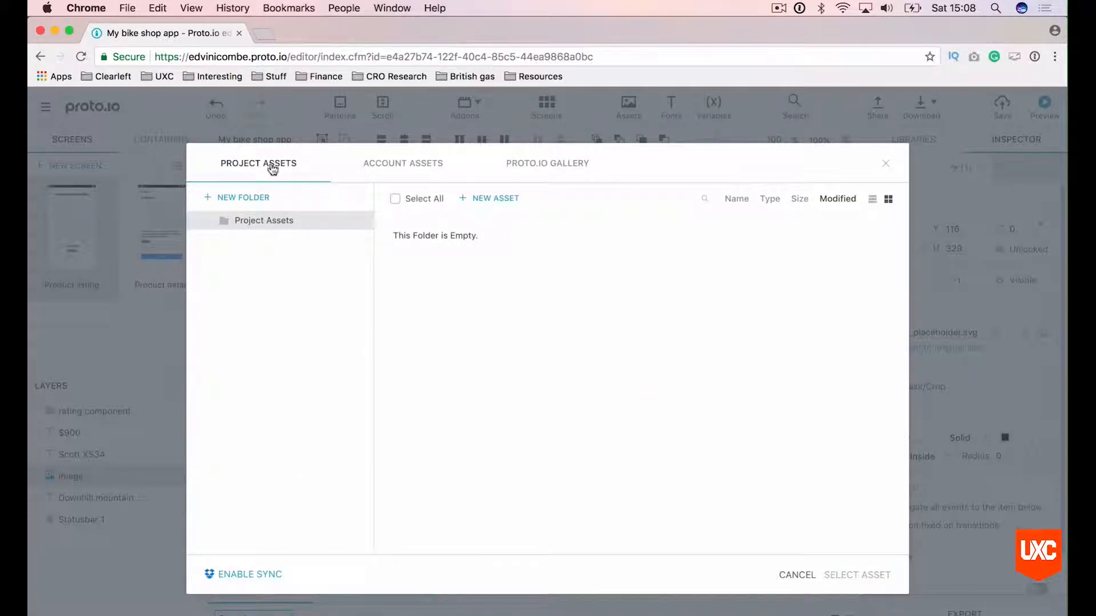
left_click(495, 198)
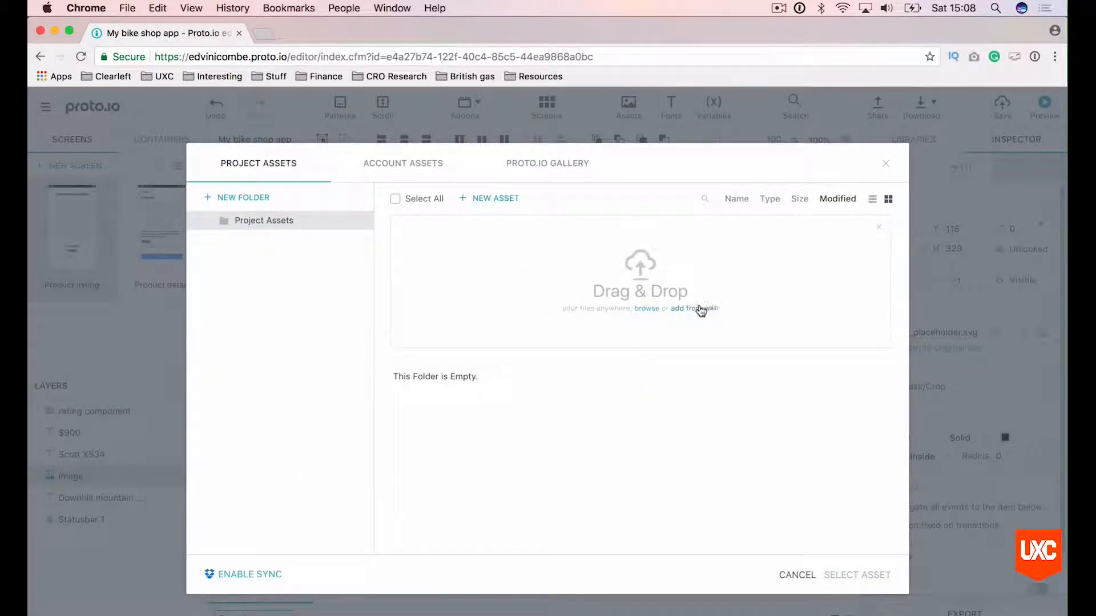
left_click(652, 309)
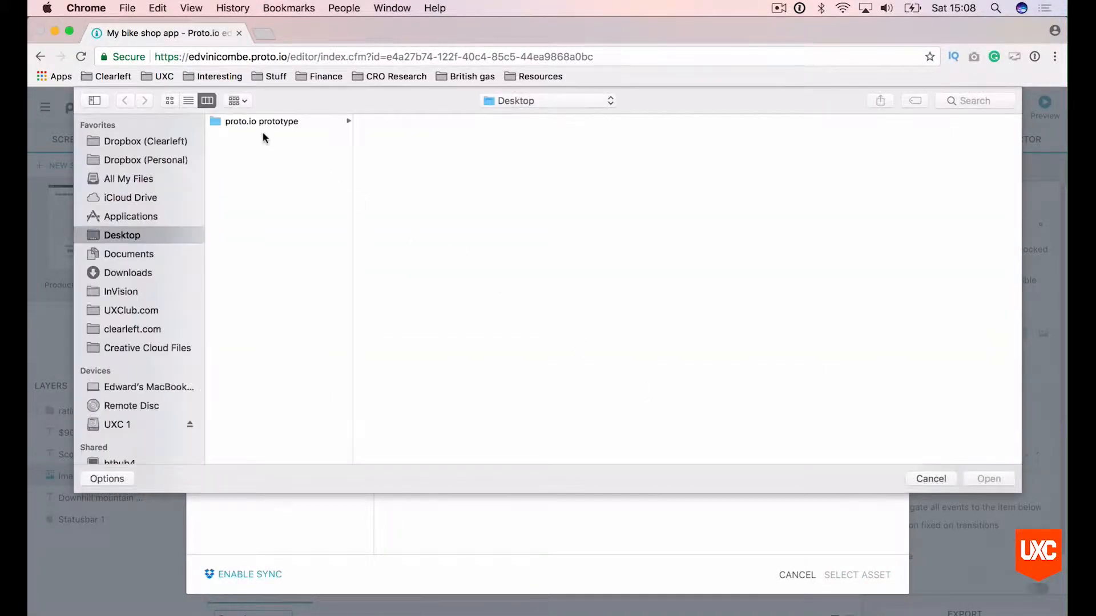
left_click(287, 120)
left_click(398, 122)
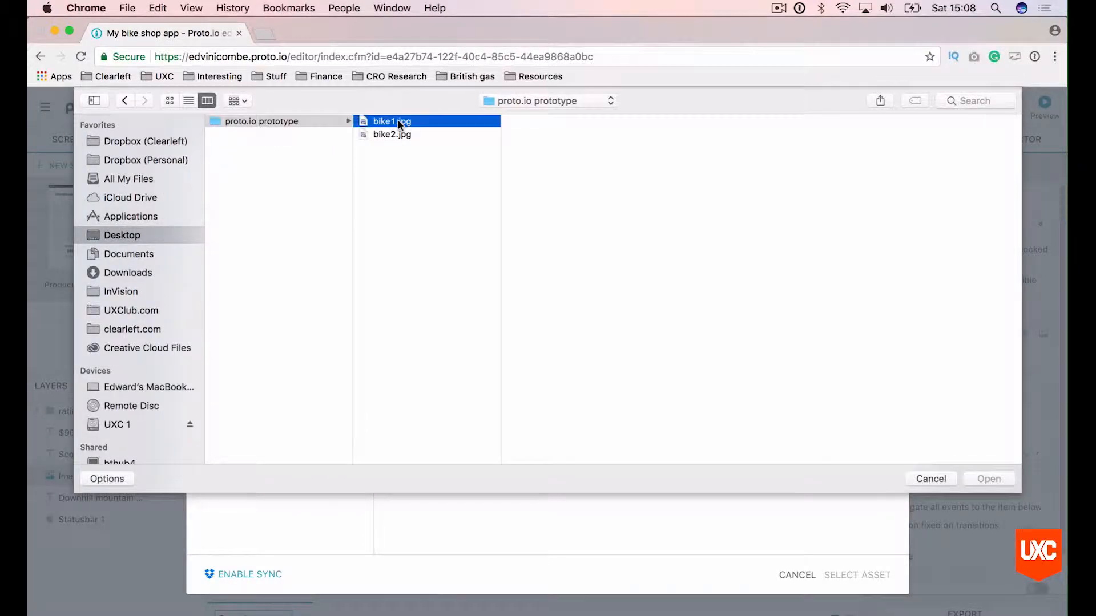
double_click(398, 121)
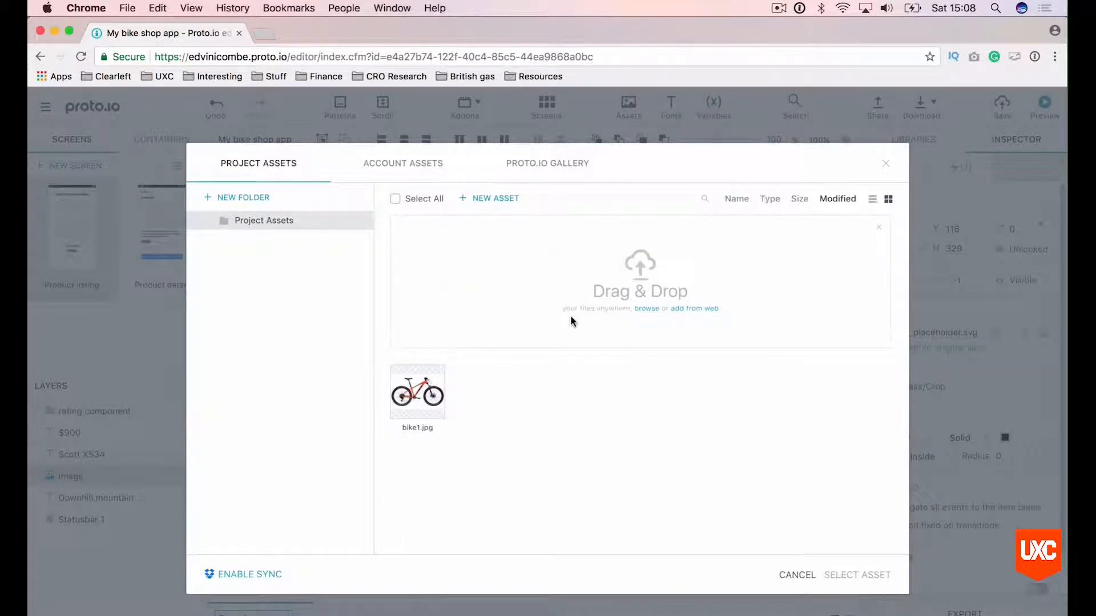
Upload bike2.jpg to the project assets as well, and replace the Product listing placeholder image with bike1.jpg
double_click(253, 136)
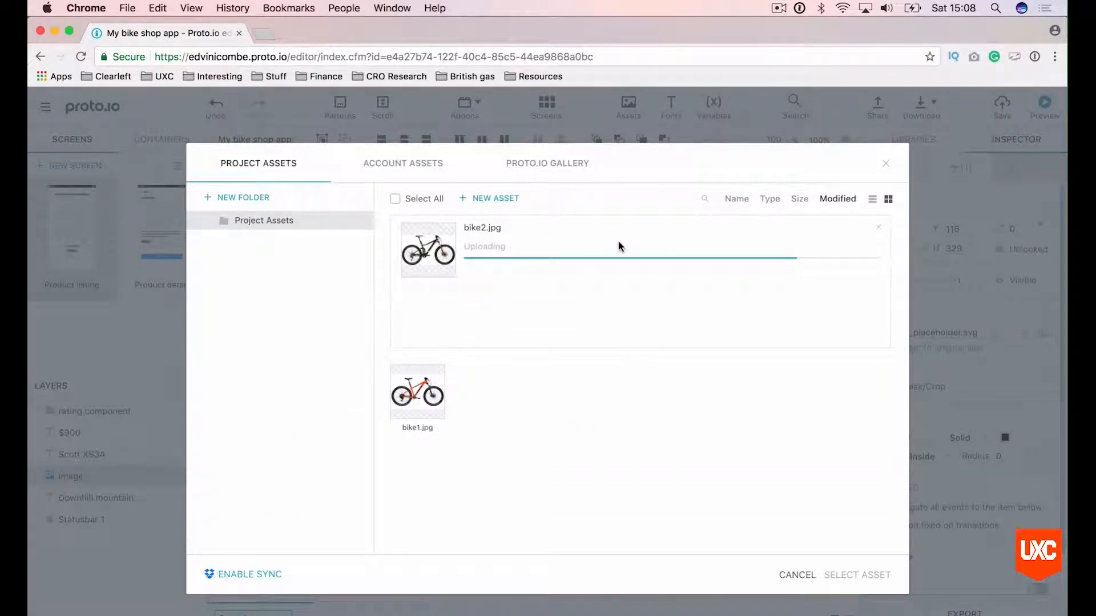
left_click(486, 389)
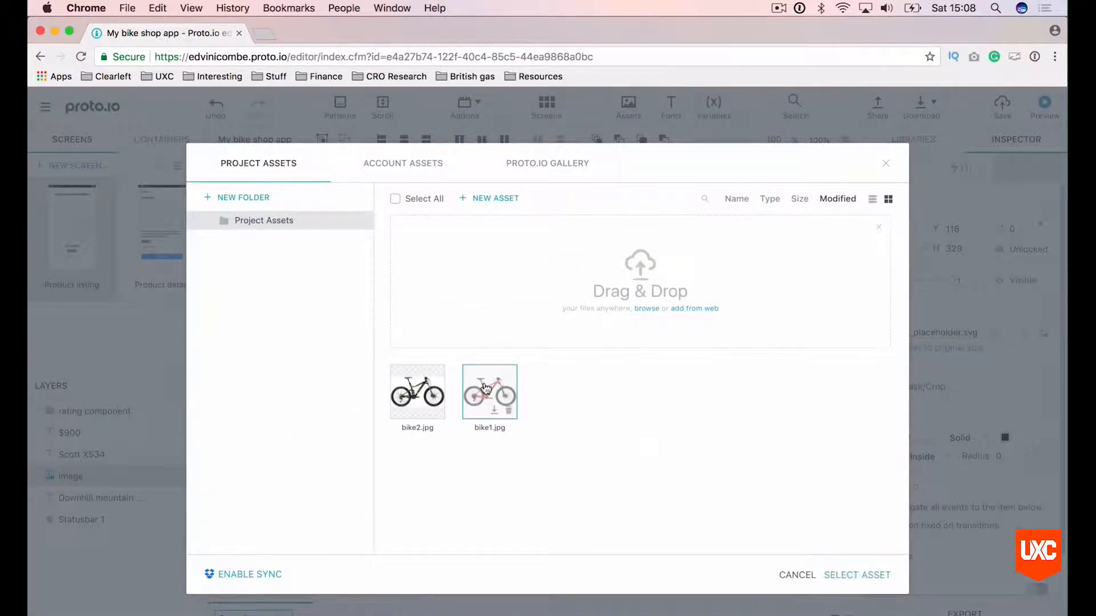
left_click(870, 577)
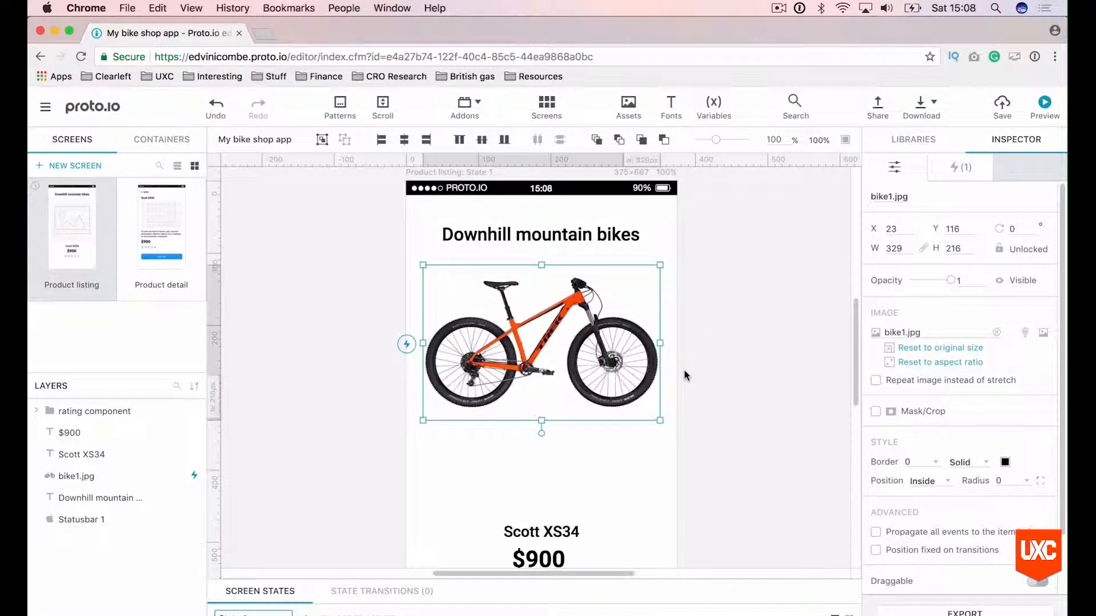
Move the "Scott XS34" name, $900 price and star rating together up to just below the bike image
scroll(686, 375, "down", 5)
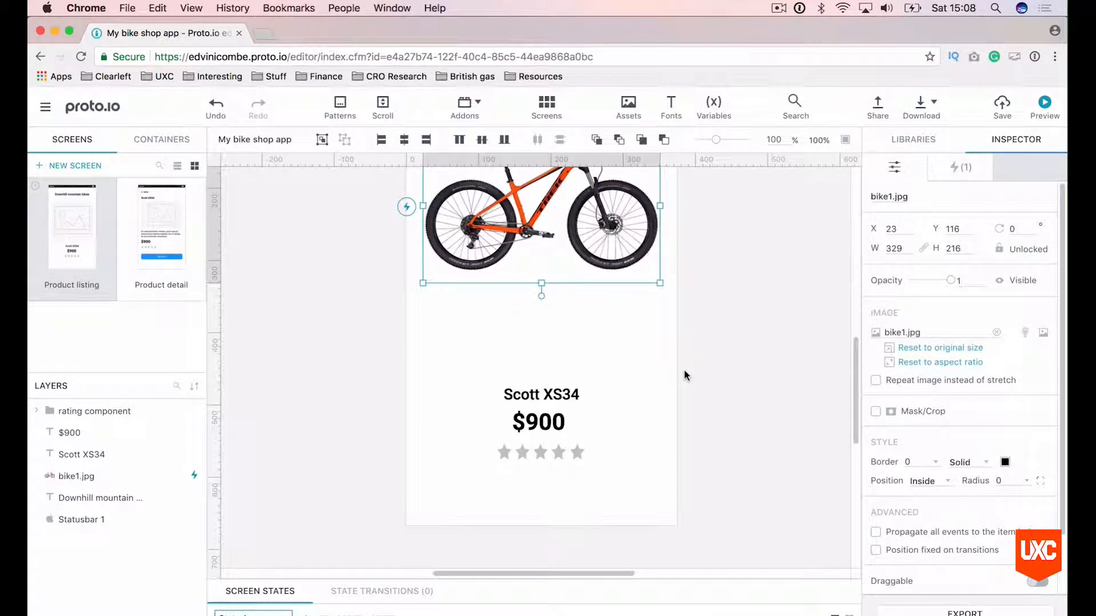
left_click(517, 358)
left_click_drag(483, 372, 617, 480)
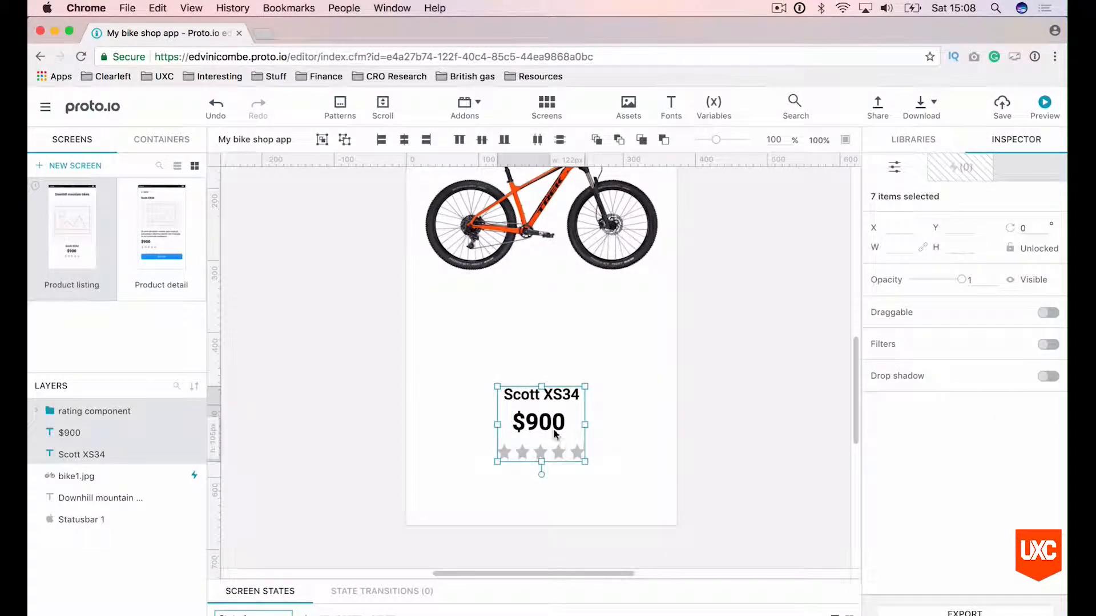
left_click_drag(538, 397, 547, 307)
left_click(643, 325)
scroll(644, 328, "up", 5)
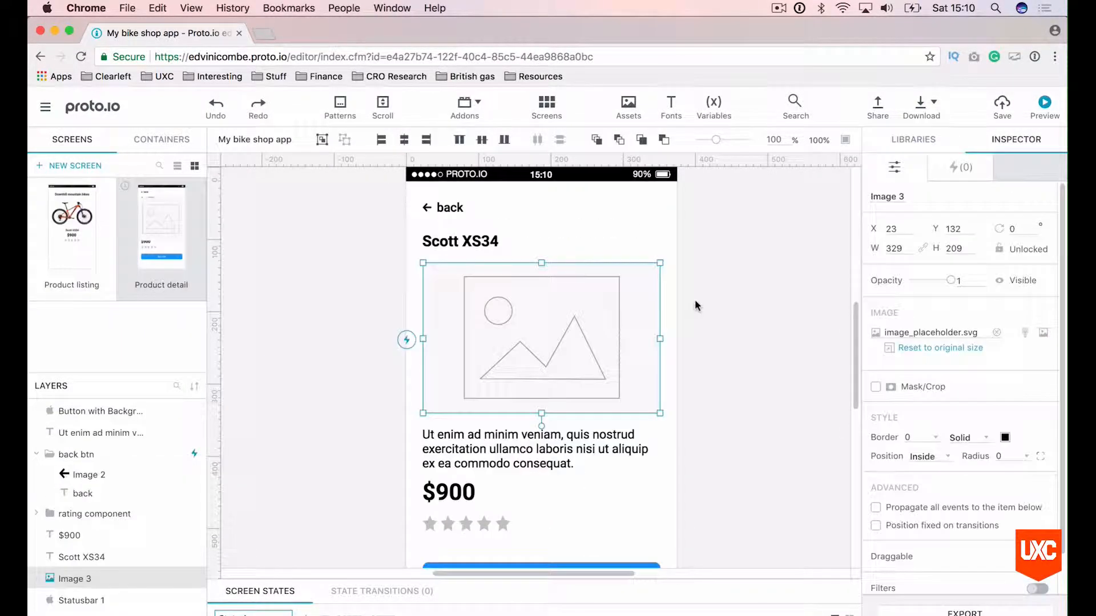
Replace the placeholder image on the Product detail screen with bike1.jpg from the project assets
left_click(693, 306)
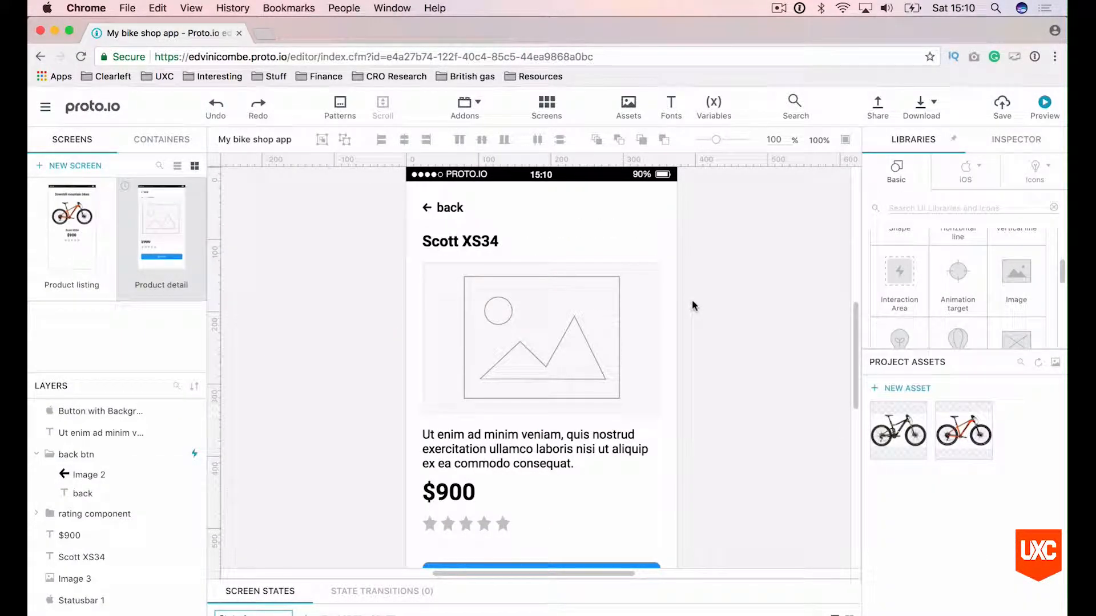
double_click(539, 317)
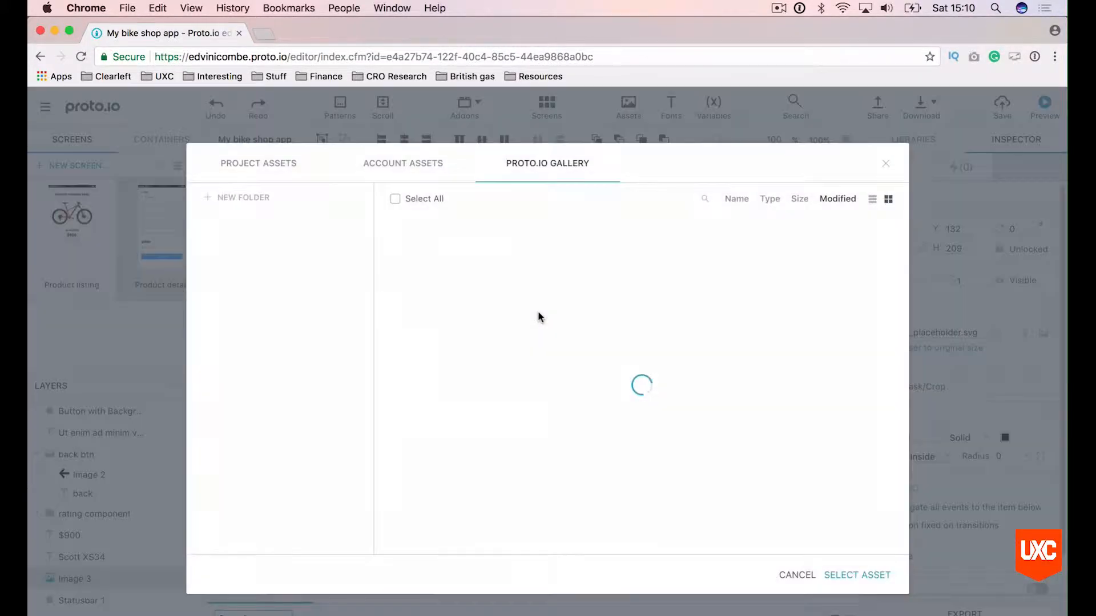
left_click(263, 164)
left_click(467, 257)
left_click(881, 576)
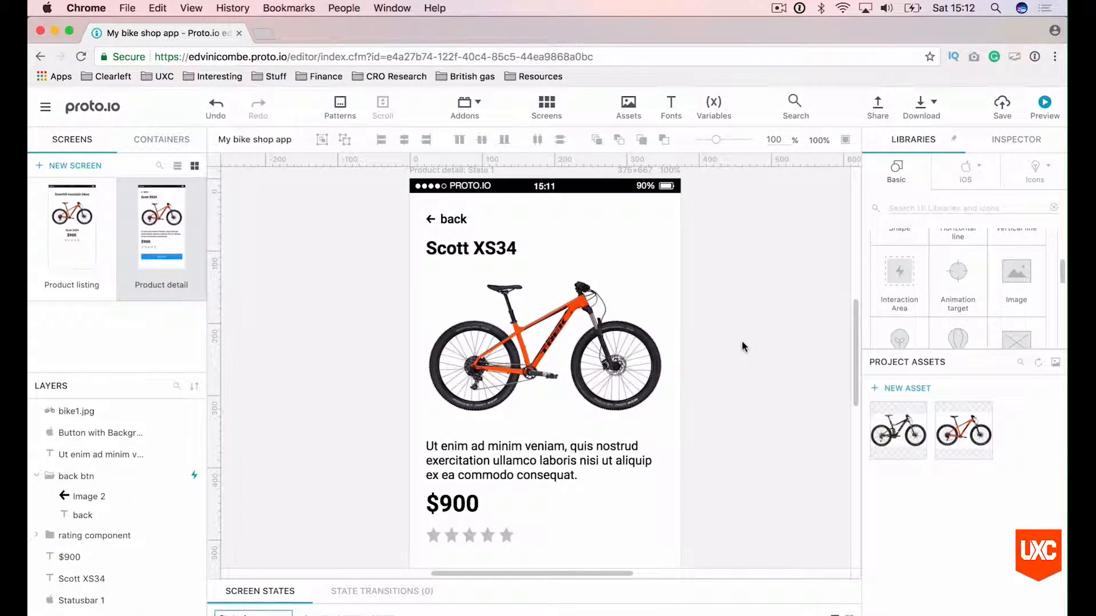
Change the text colour of the $900 price on the Product listing screen to orange
left_click(56, 211)
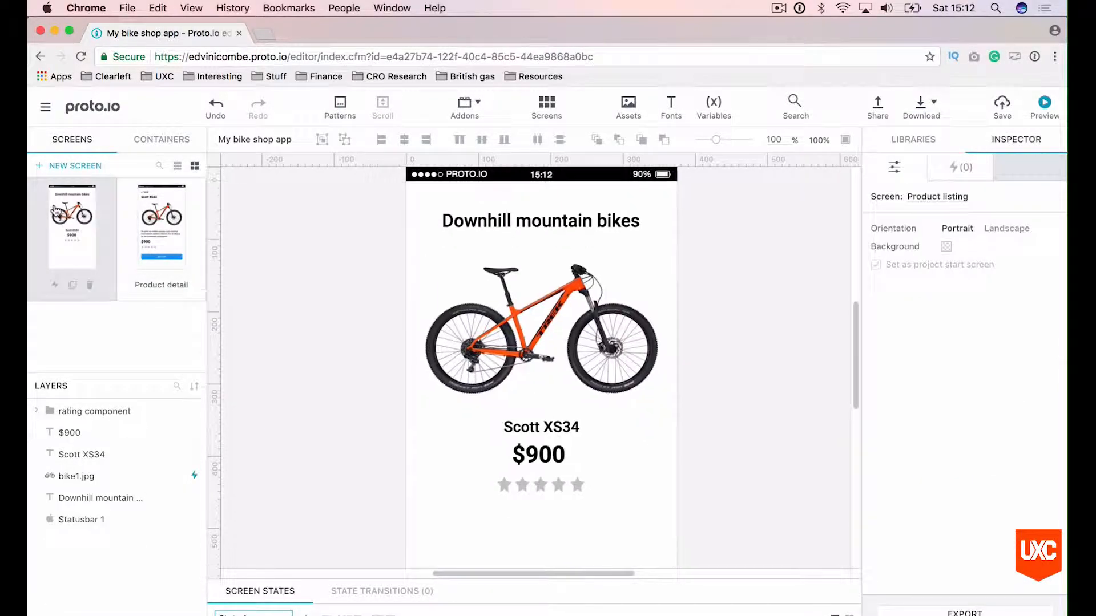
scroll(351, 312, "down", 3)
left_click(546, 379)
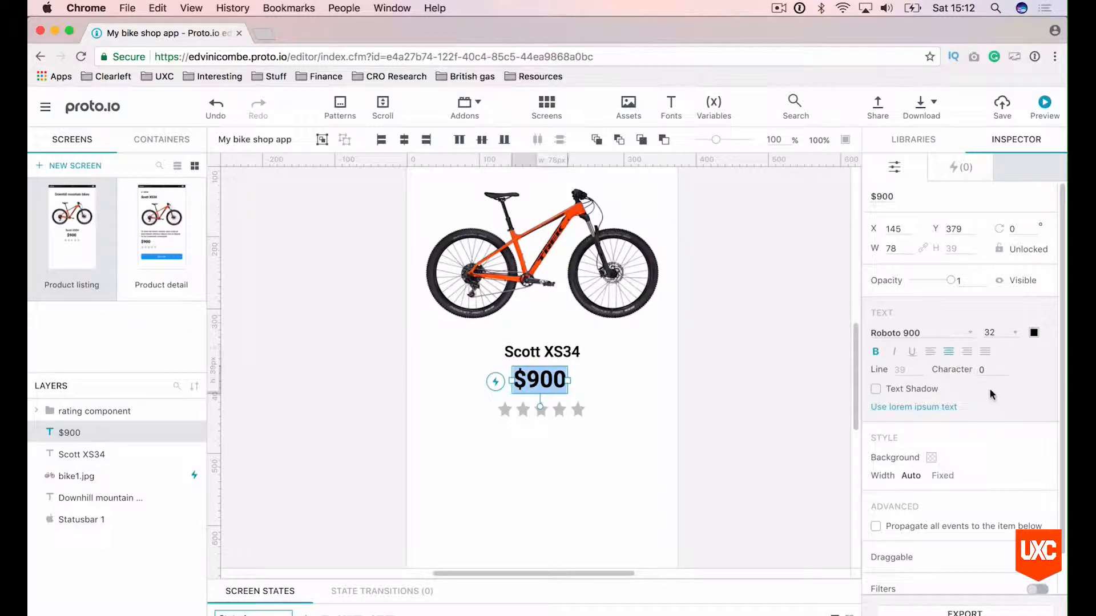
left_click(1035, 336)
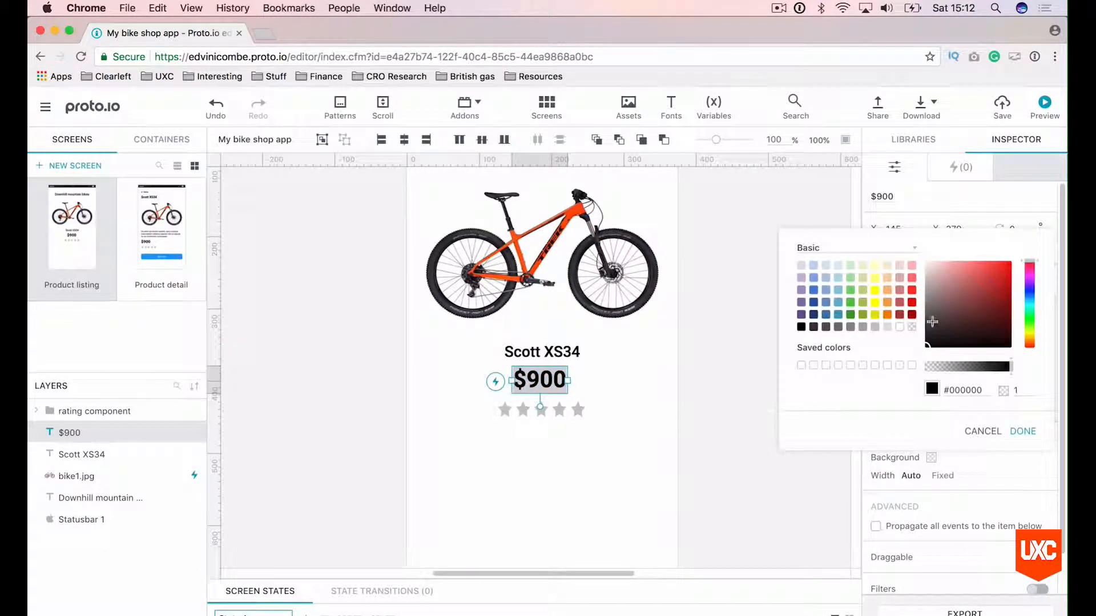
left_click(891, 319)
left_click(714, 374)
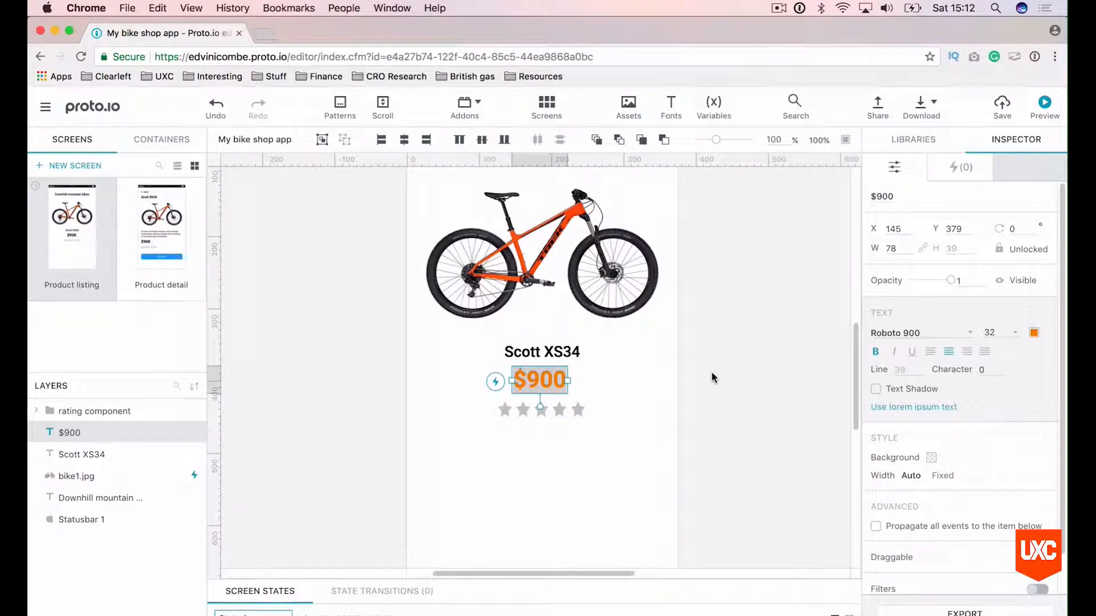
left_click(712, 377)
Fill the first three stars of the Product listing's rating component with orange, #F28500
scroll(692, 396, "down", 3)
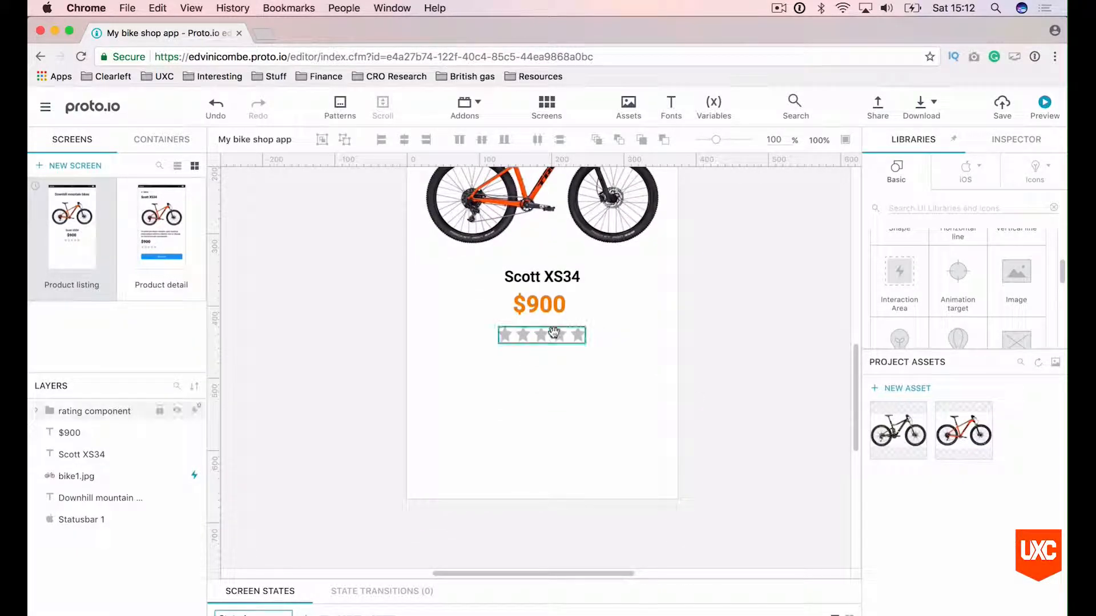
left_click(547, 337)
key("super+plus")
key("super+plus")
key("super+plus")
key("super+plus")
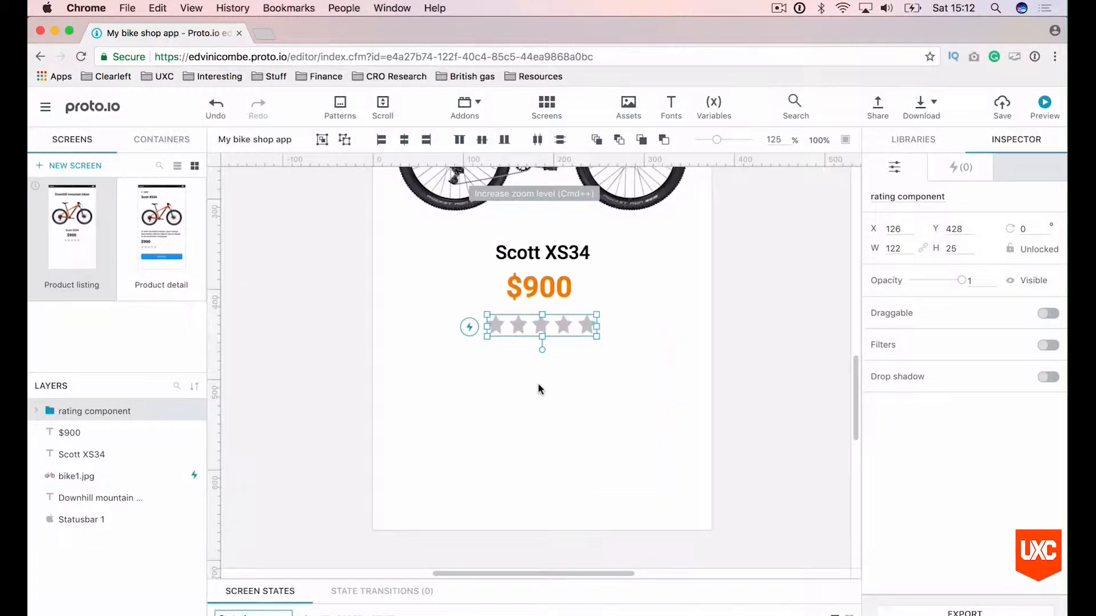
scroll(540, 390, "up", 2)
scroll(541, 390, "up", 1)
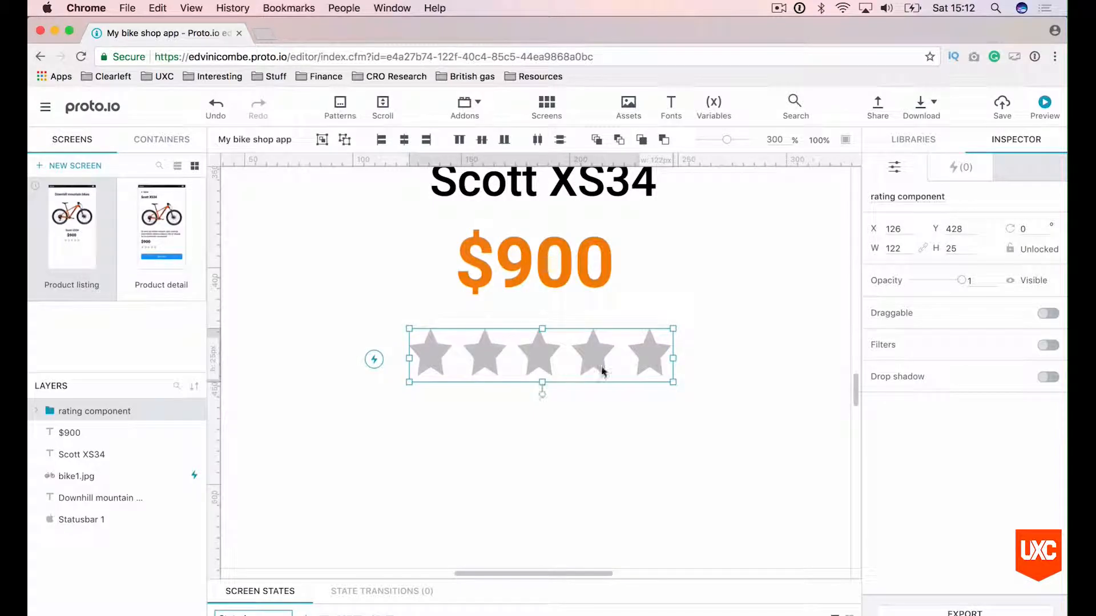
double_click(652, 355)
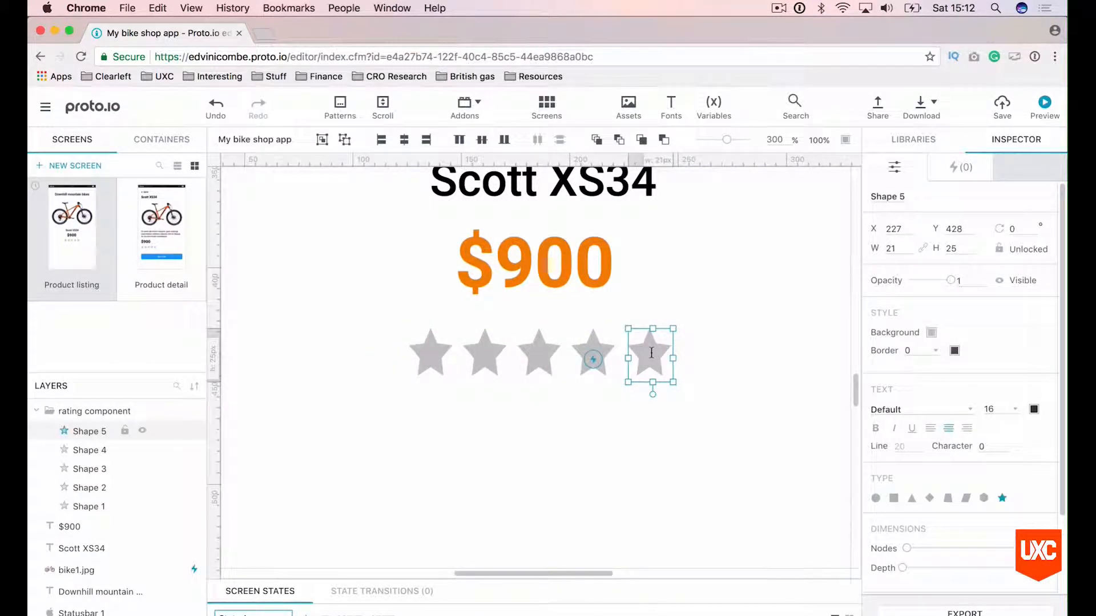
left_click(540, 343)
left_click(491, 345, "shift")
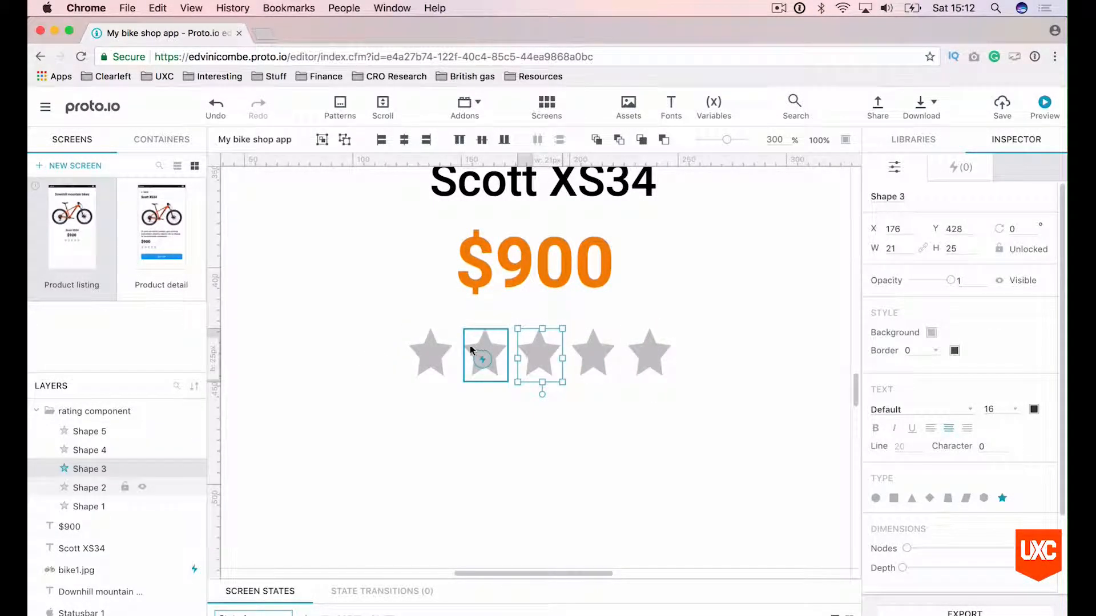
left_click(427, 349, "shift")
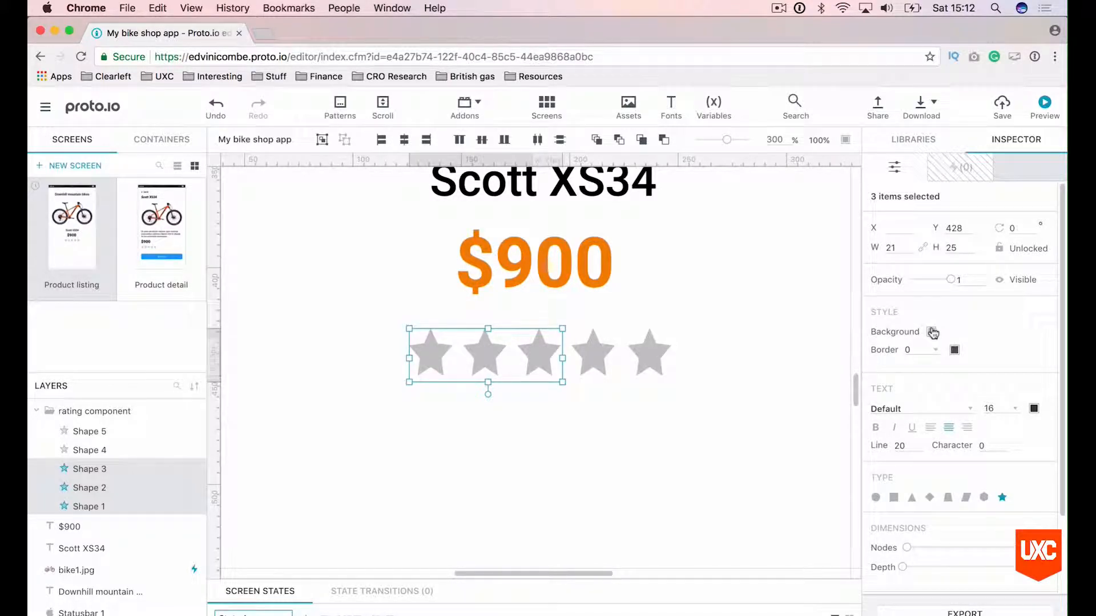
left_click(930, 331)
left_click(898, 315)
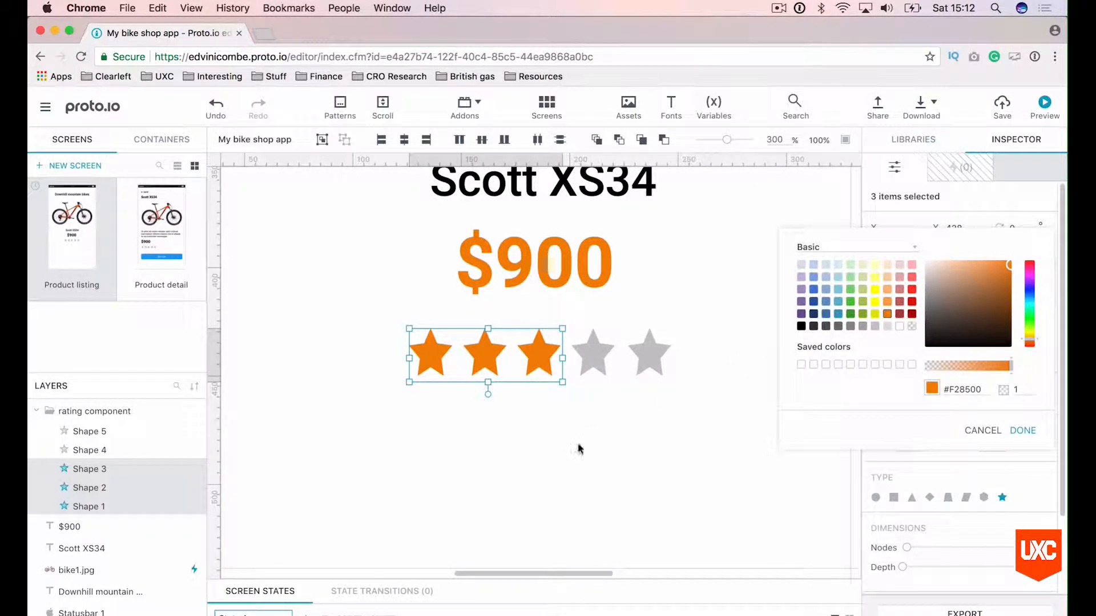
Set the background of the last two rating stars to white, #FFFFFF
left_click(594, 357)
left_click(656, 352, "shift")
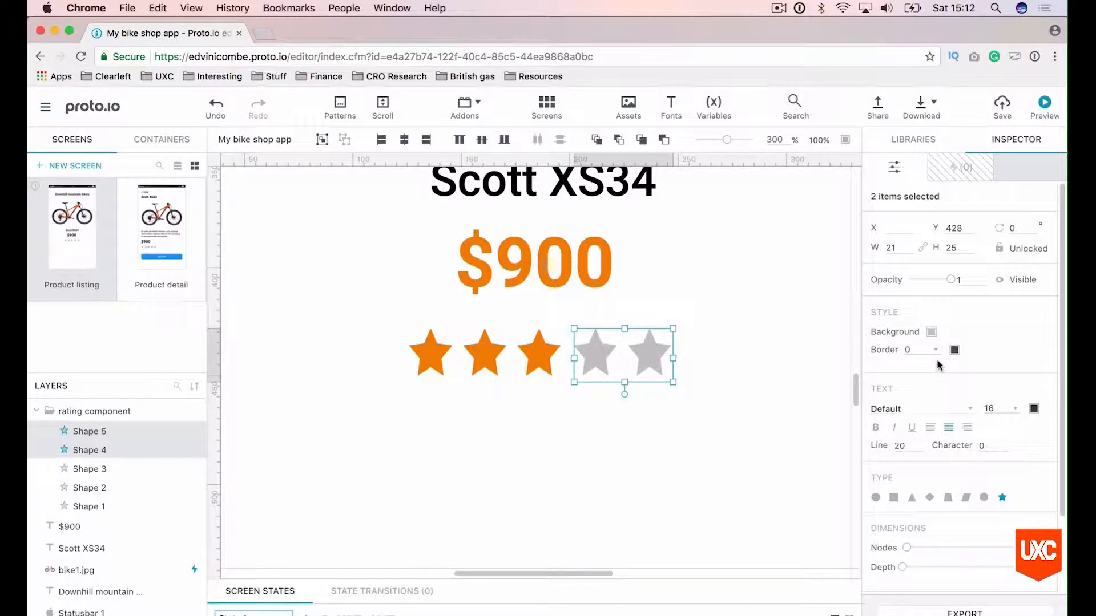
left_click(931, 331)
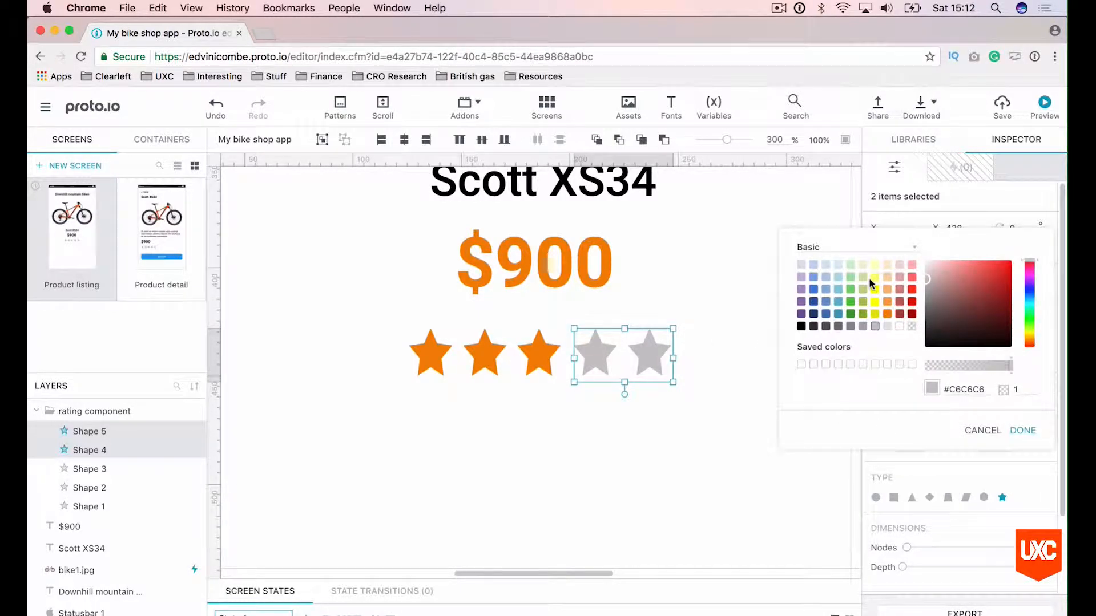
left_click(900, 328)
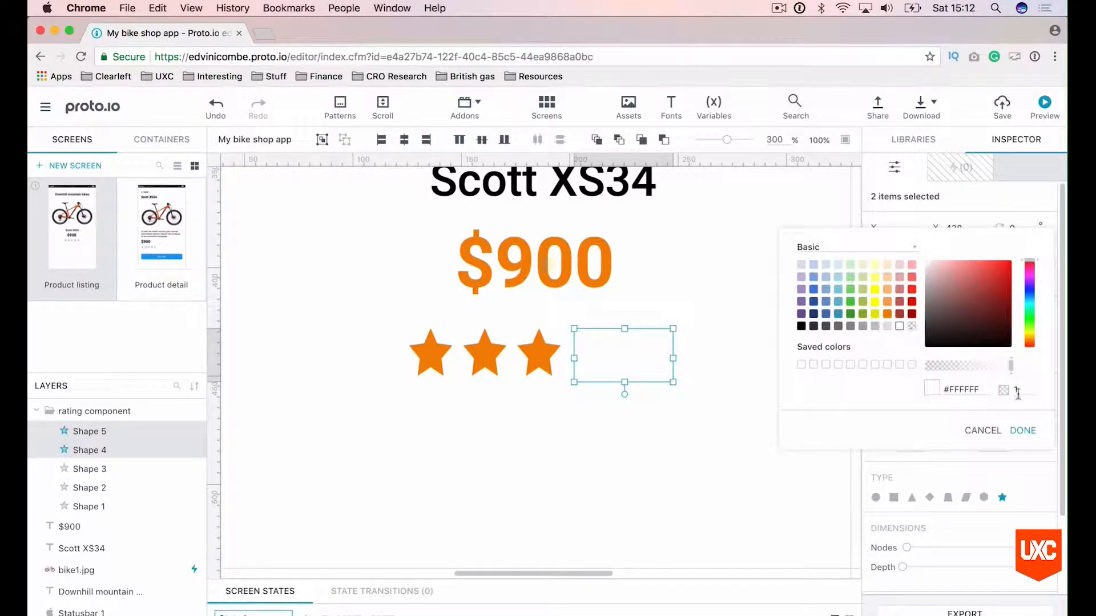
left_click(1022, 430)
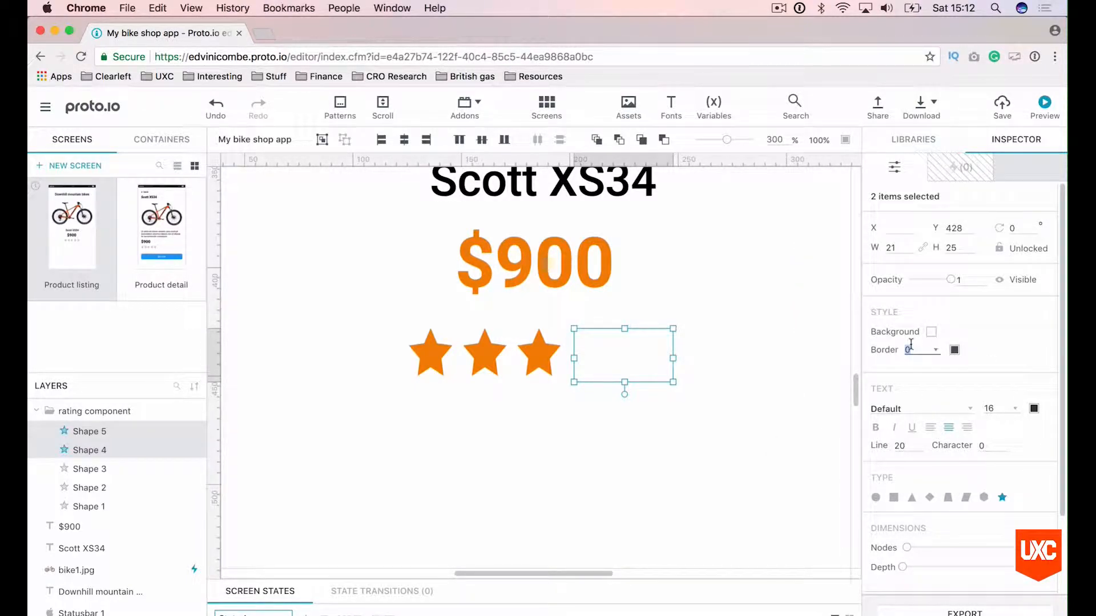
Try a border width of 2 on the last two stars, settle on 1, and colour the border orange
type("2")
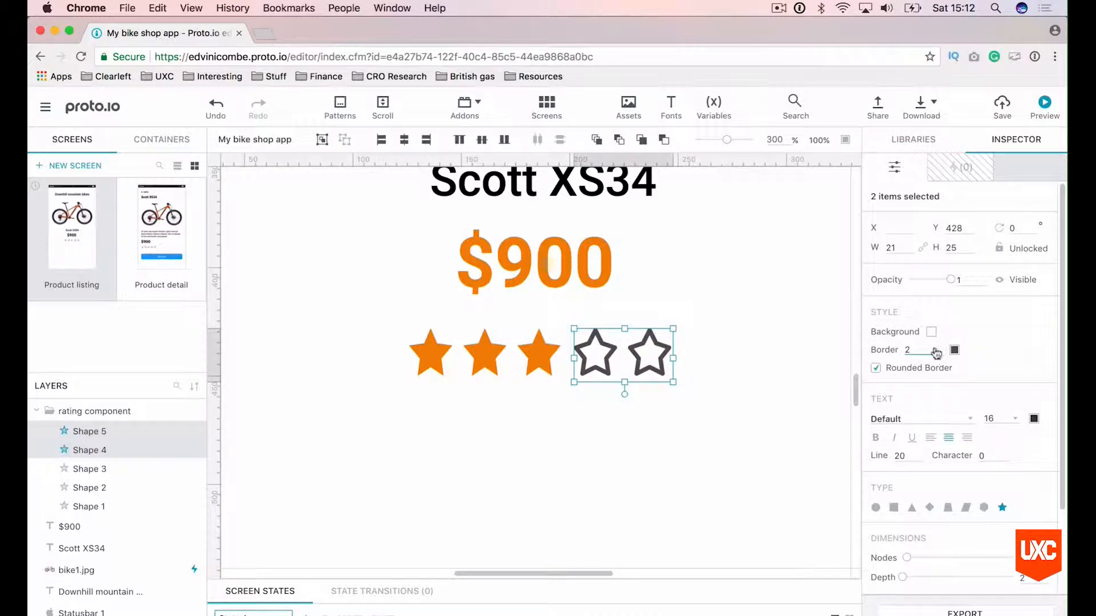
type("1")
left_click(954, 352)
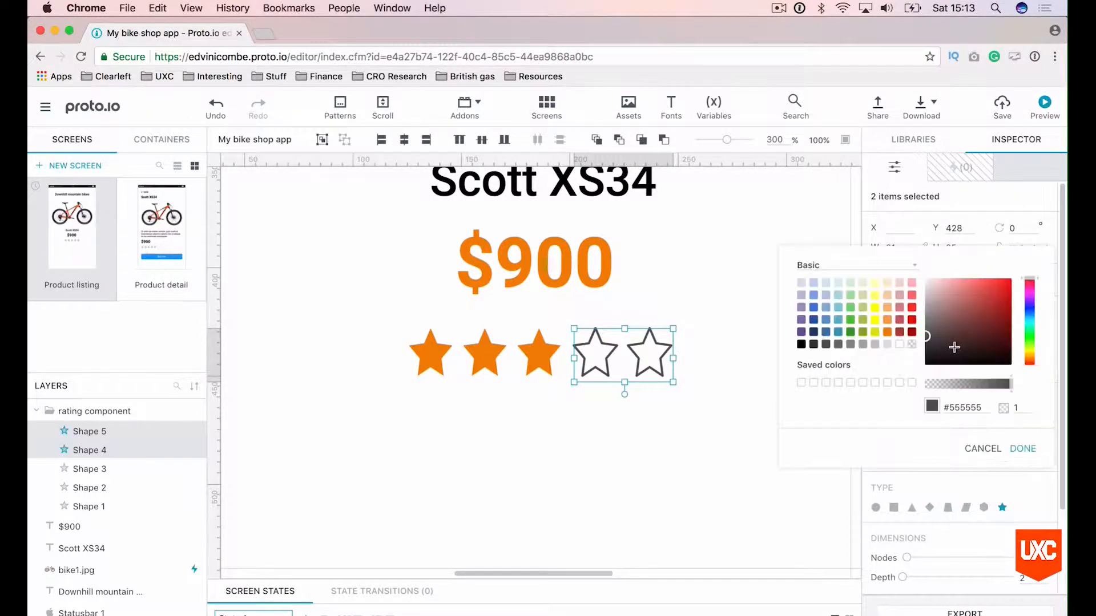
left_click(886, 332)
left_click(693, 424)
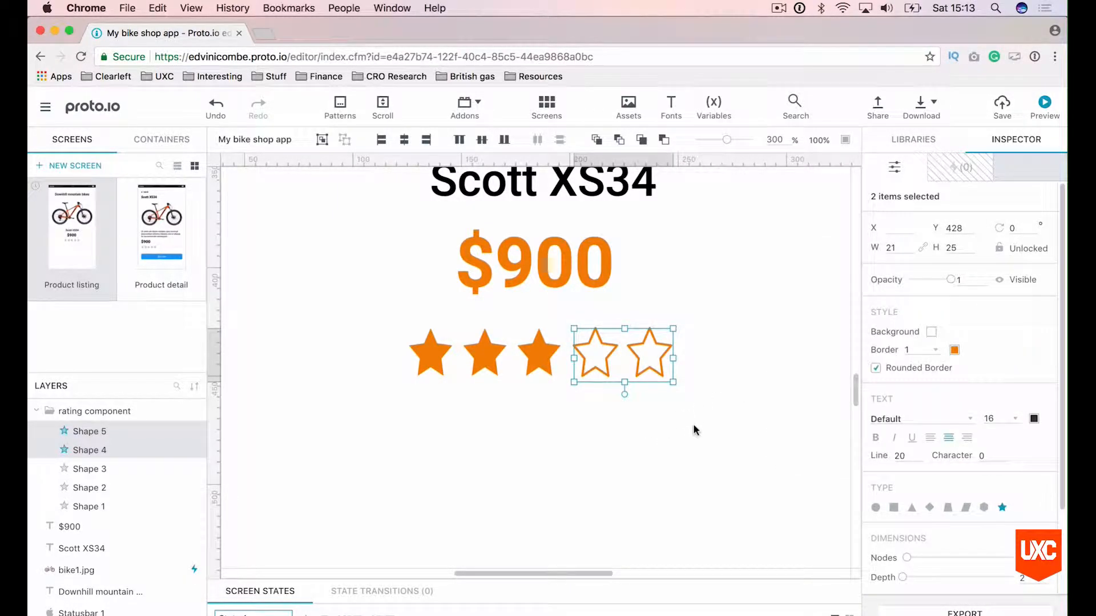
left_click(750, 395)
Switch to the Product detail screen
key("super+0")
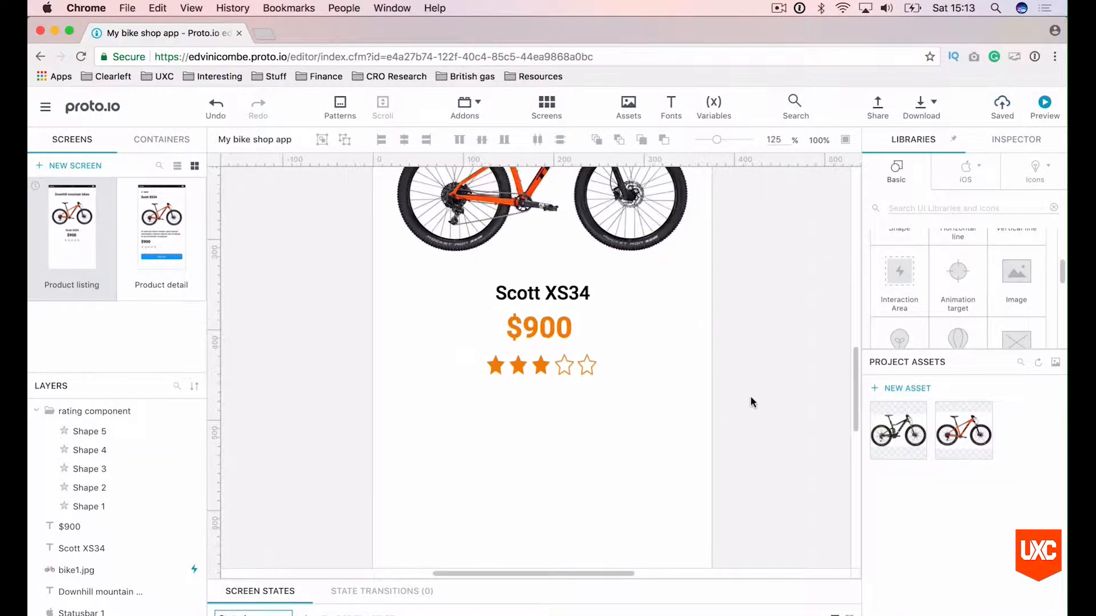
scroll(750, 395, "up", 5)
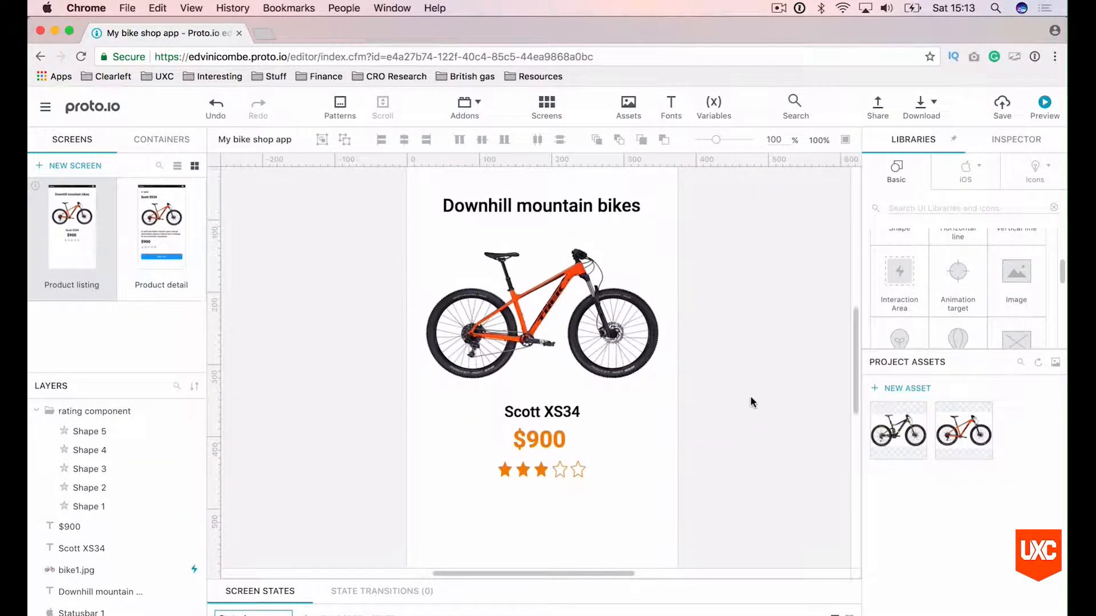
left_click(162, 224)
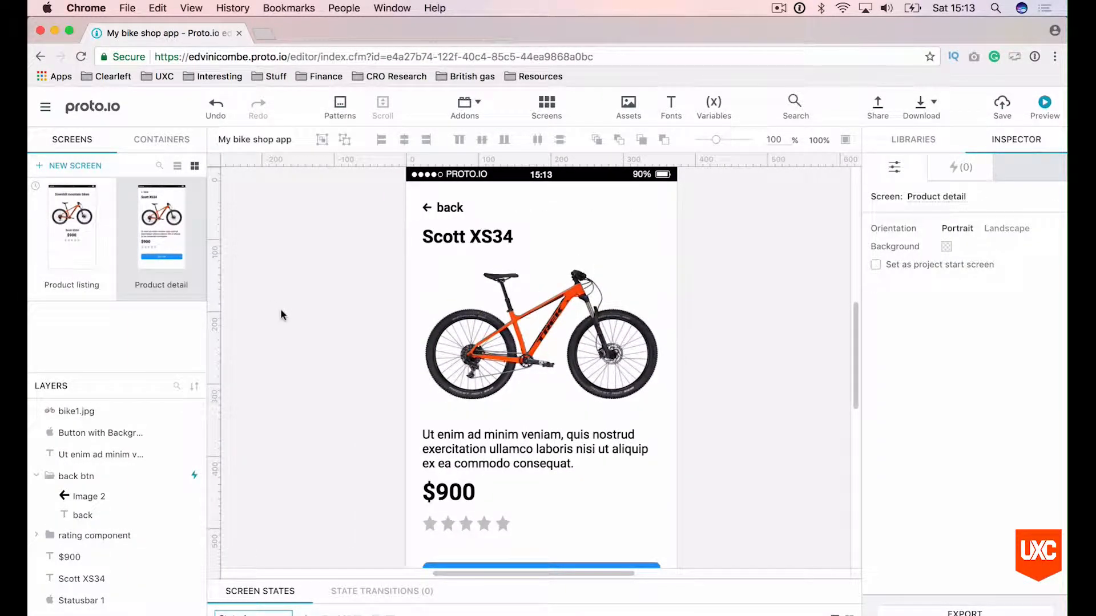